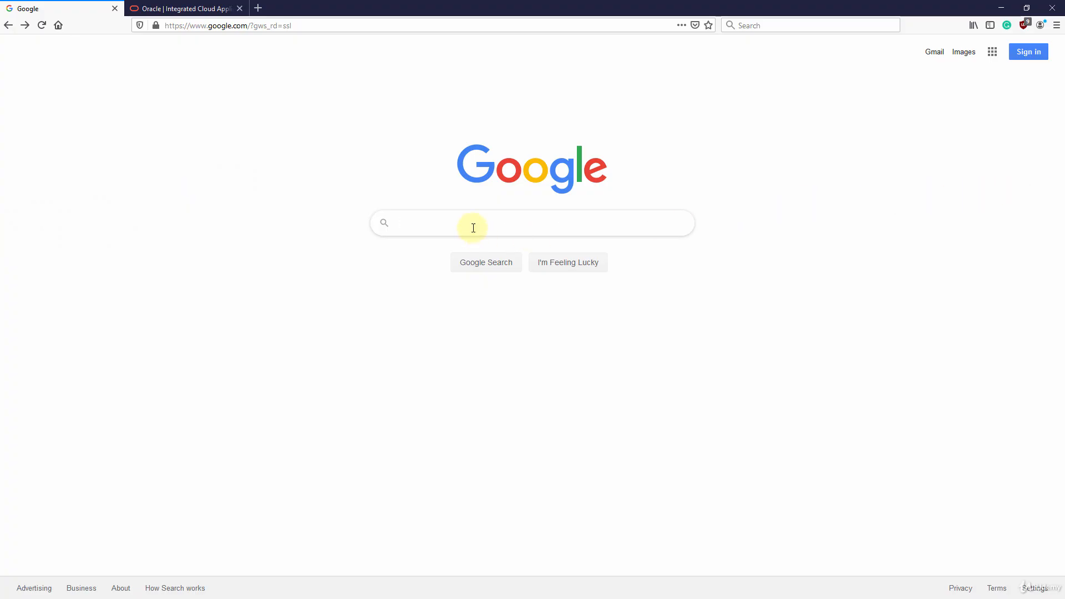
Enter 'download oracle database' into the Google search box
left_click(473, 227)
type("do")
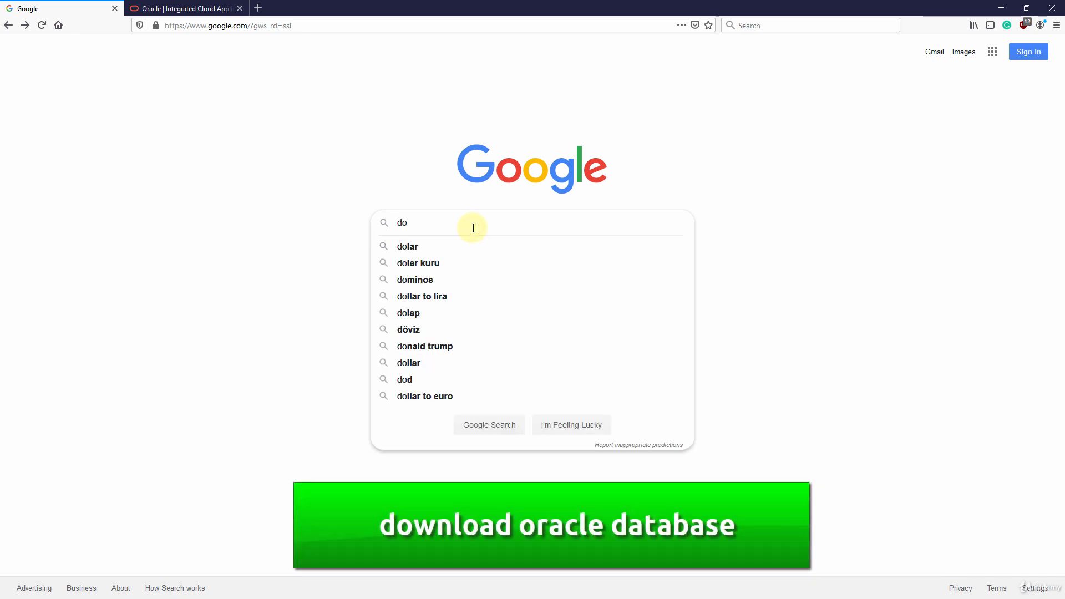
type("wnload oracl")
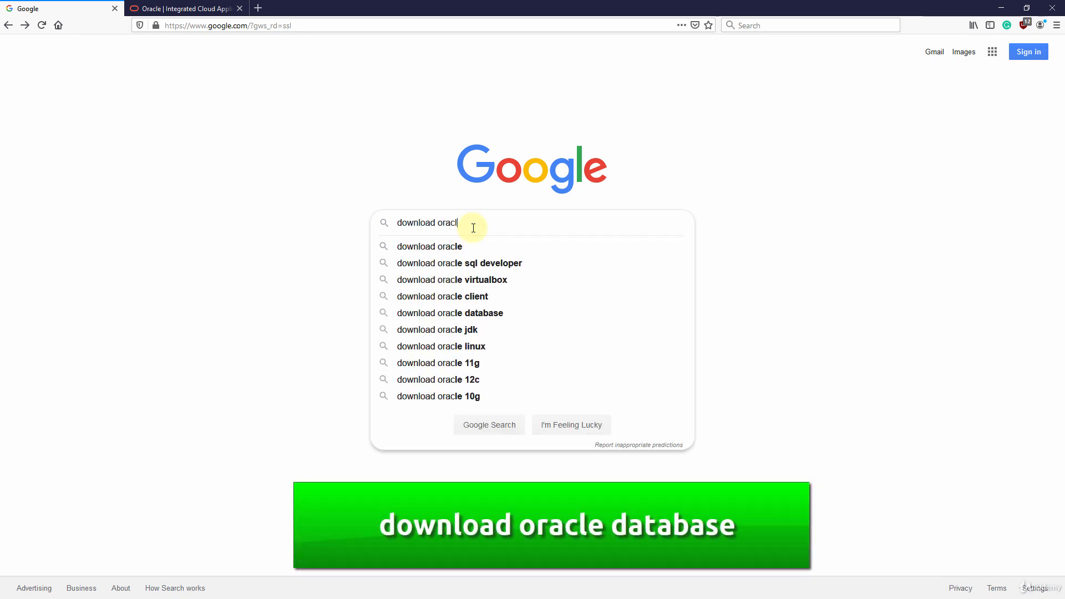
type("e database")
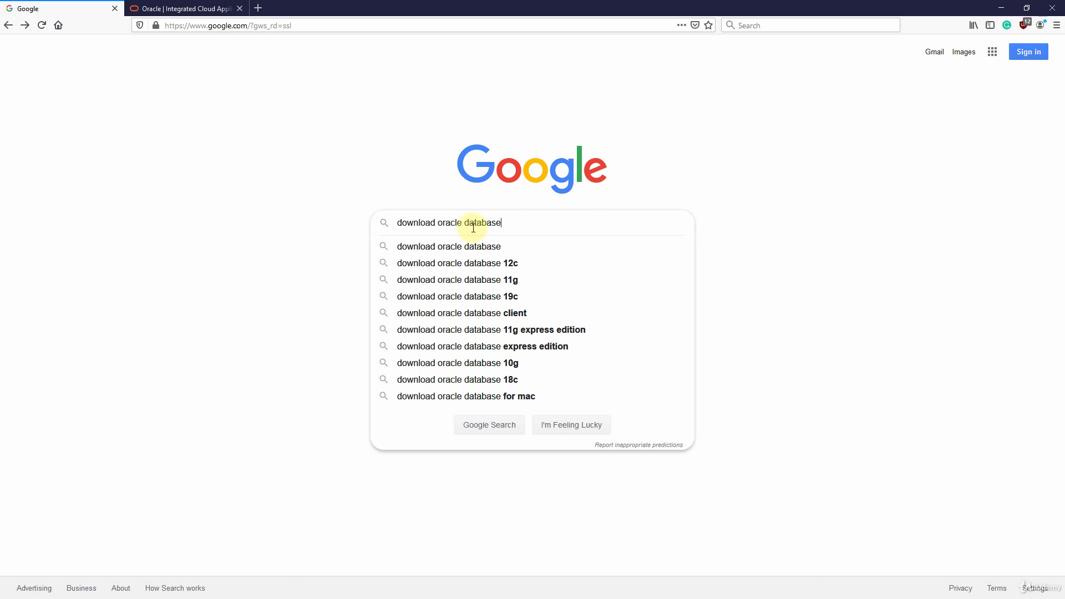
left_click(186, 9)
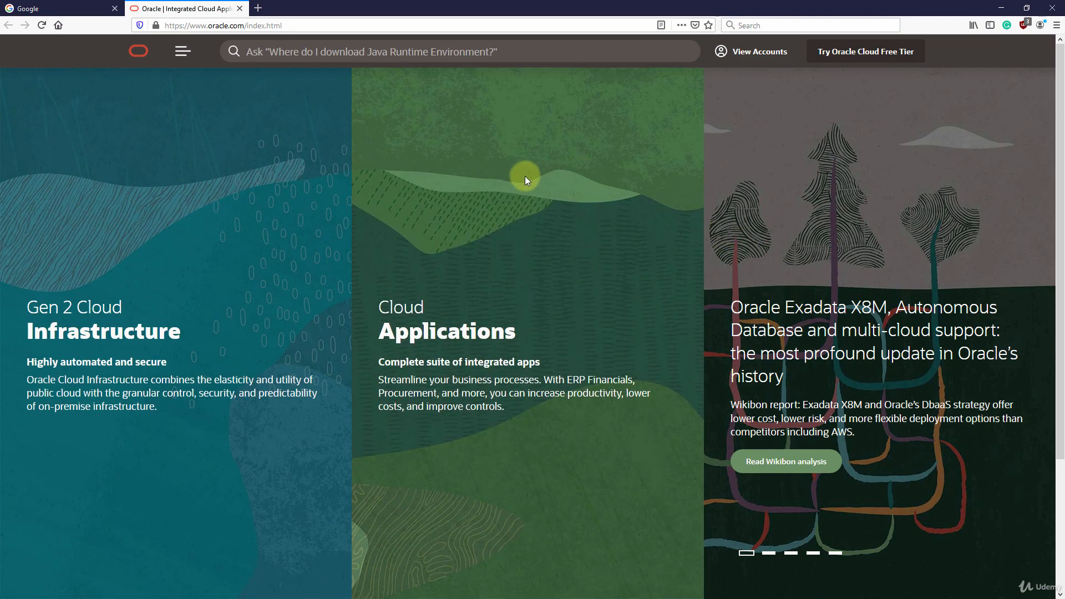
left_click(181, 51)
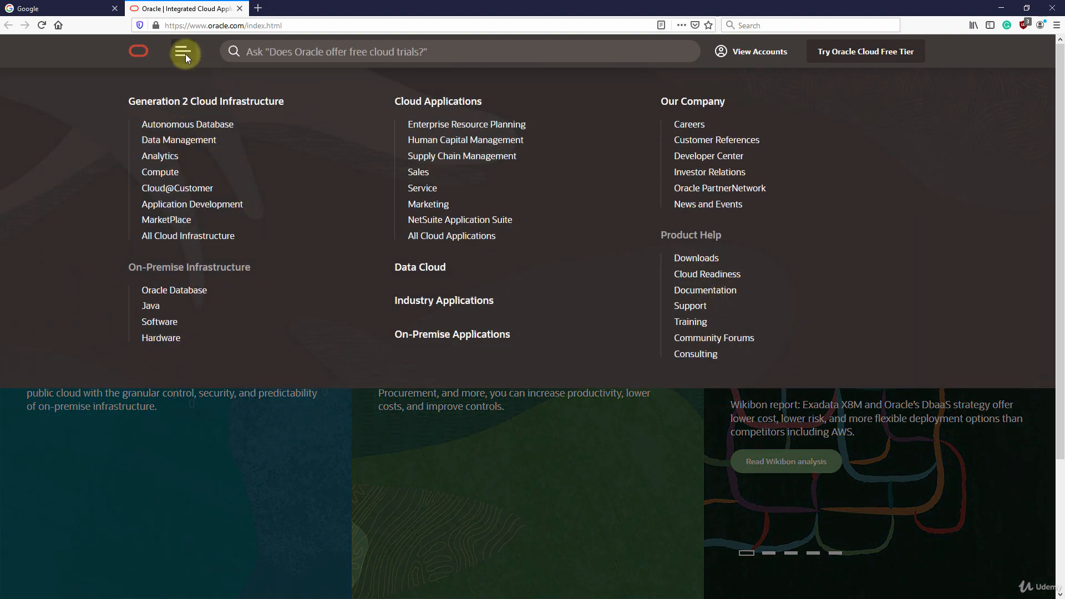
left_click(68, 12)
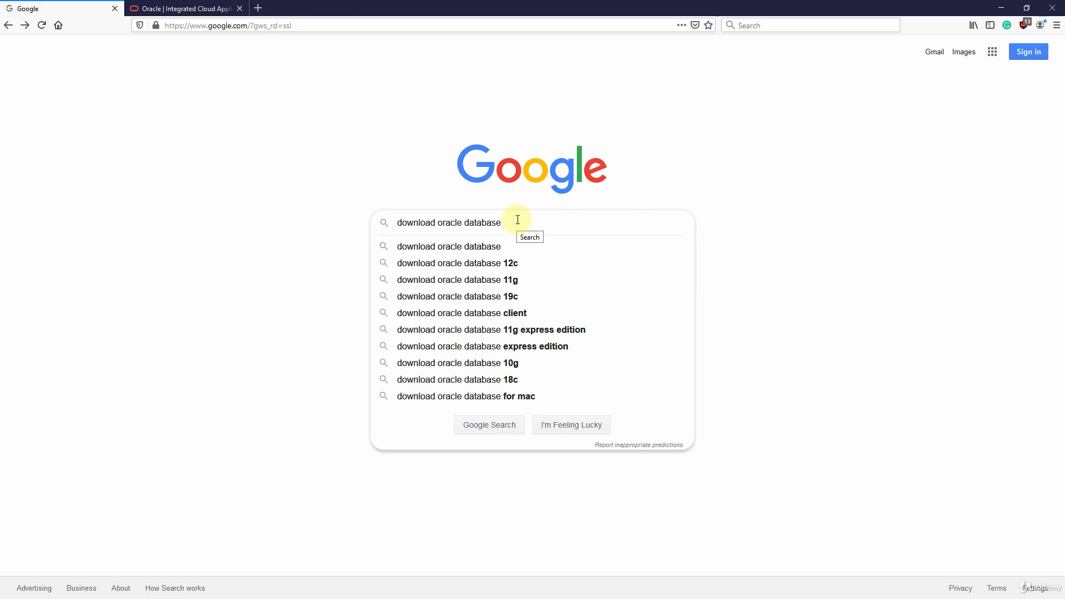
Run the Google search for 'download oracle database'
key("Return")
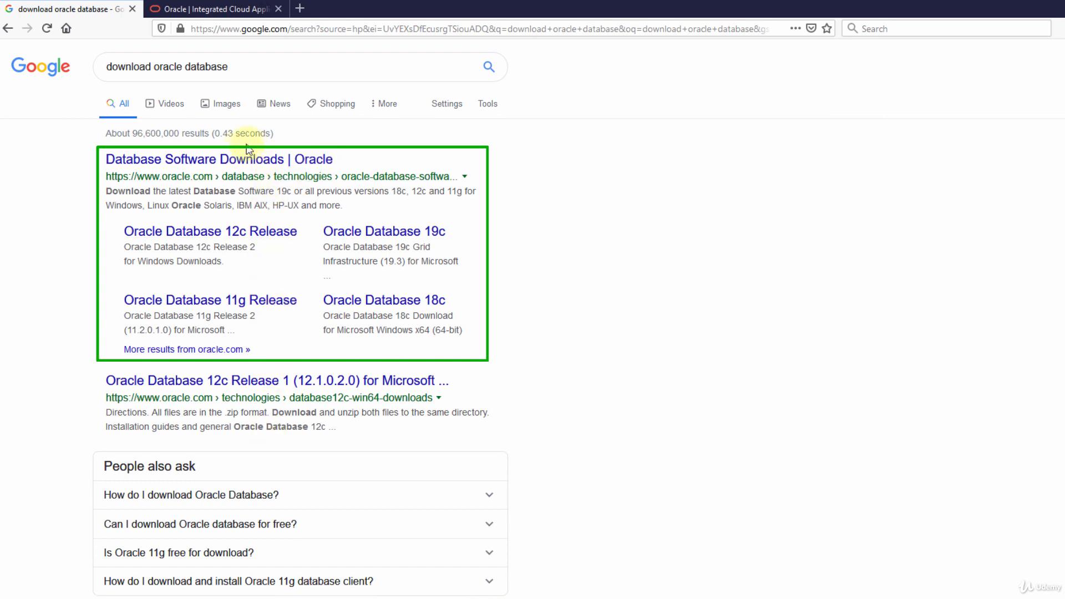
Open the 'Database Software Downloads | Oracle' result and browse the 19c and 18c download tables
left_click(209, 164)
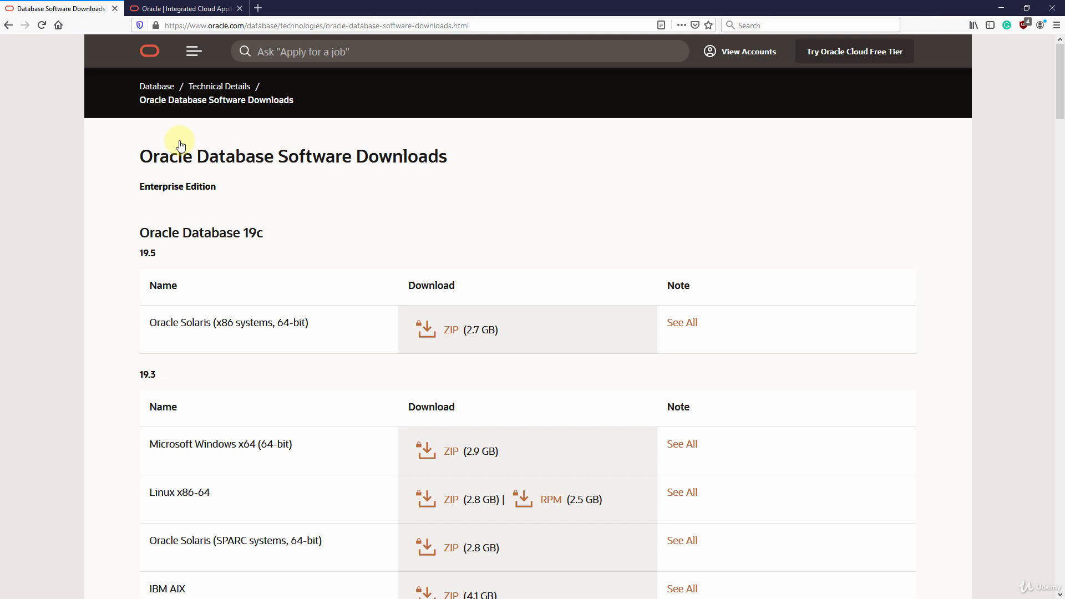
scroll(341, 277, "down", 5)
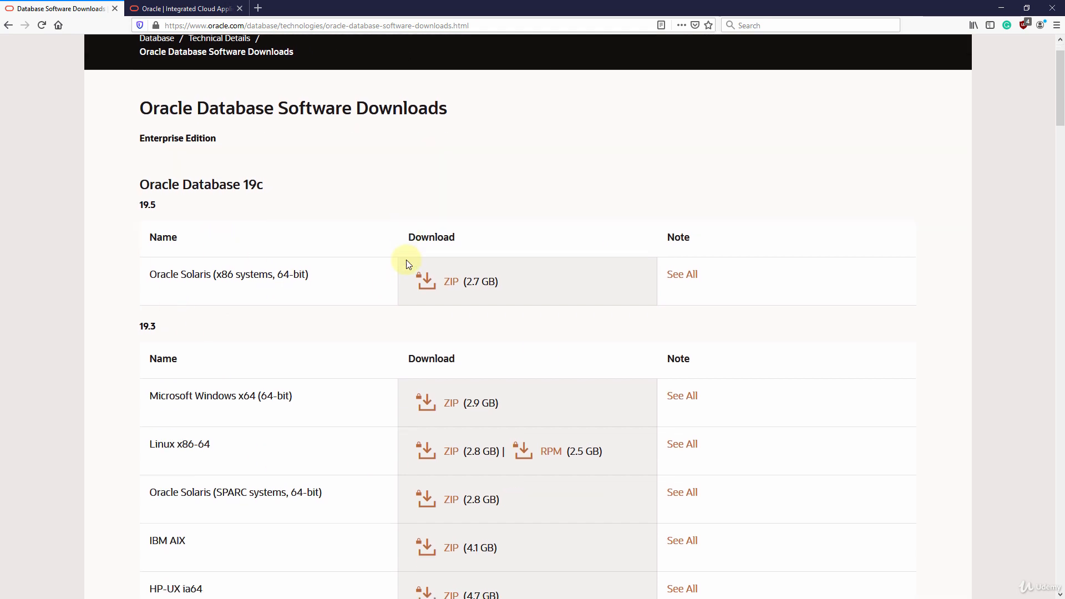
scroll(408, 260, "up", 4)
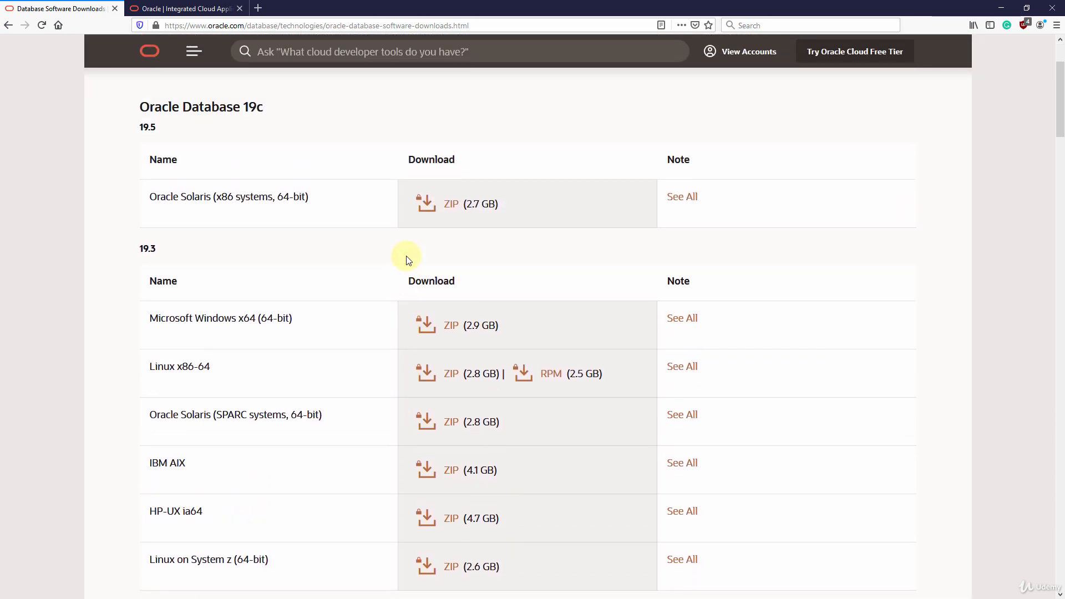
scroll(337, 236, "down", 13)
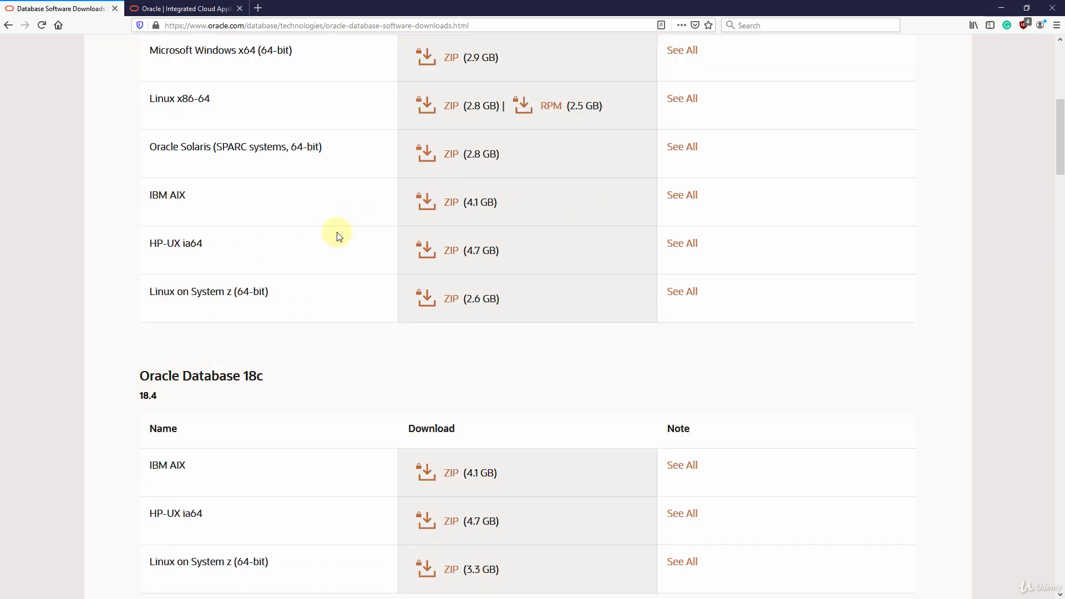
scroll(339, 236, "up", 13)
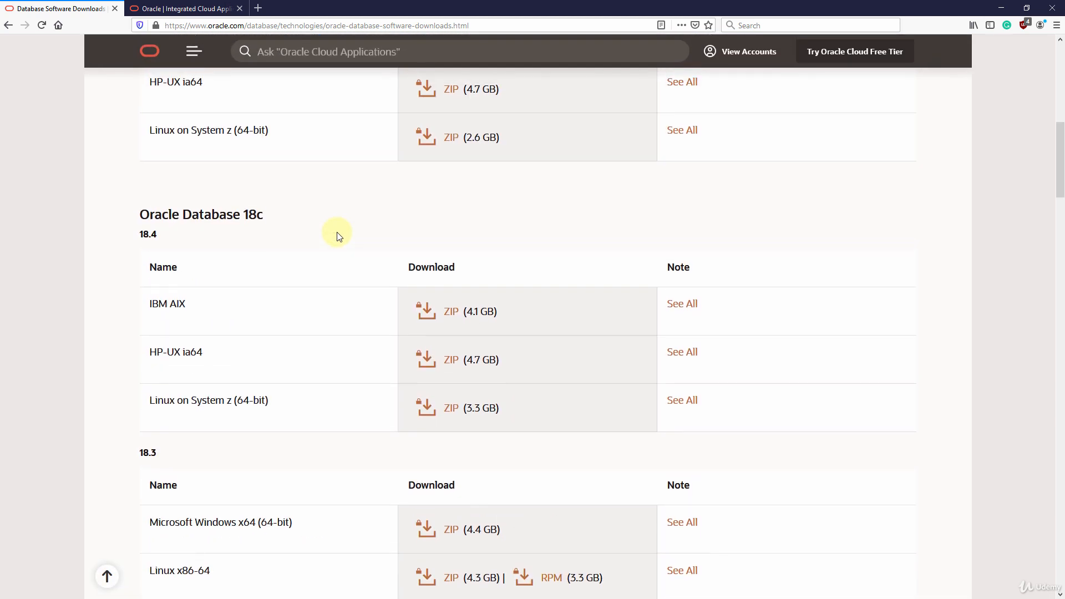
scroll(339, 237, "up", 2)
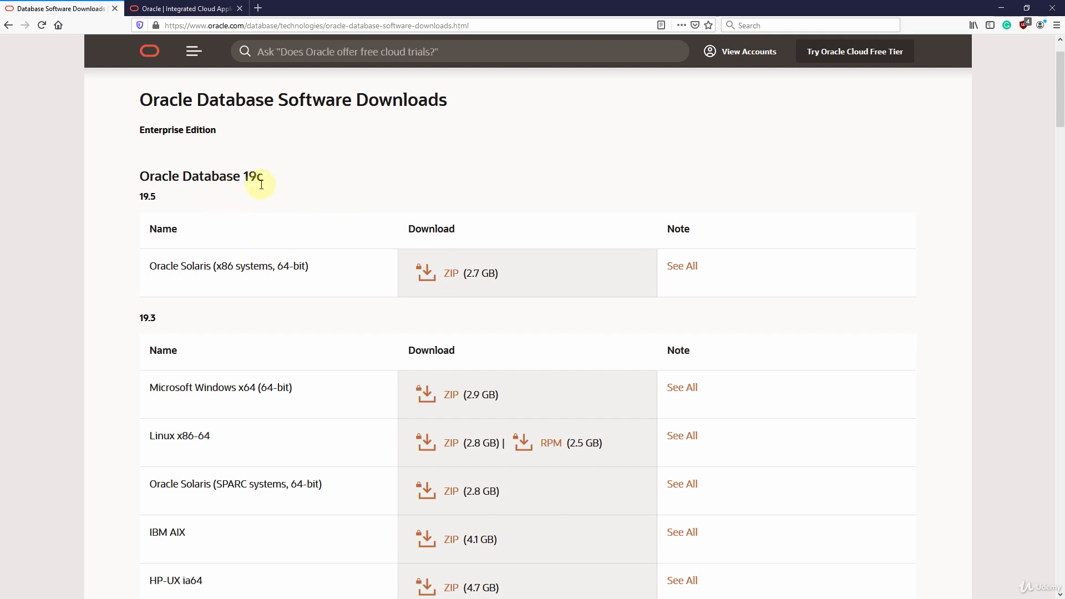
scroll(262, 185, "down", 8)
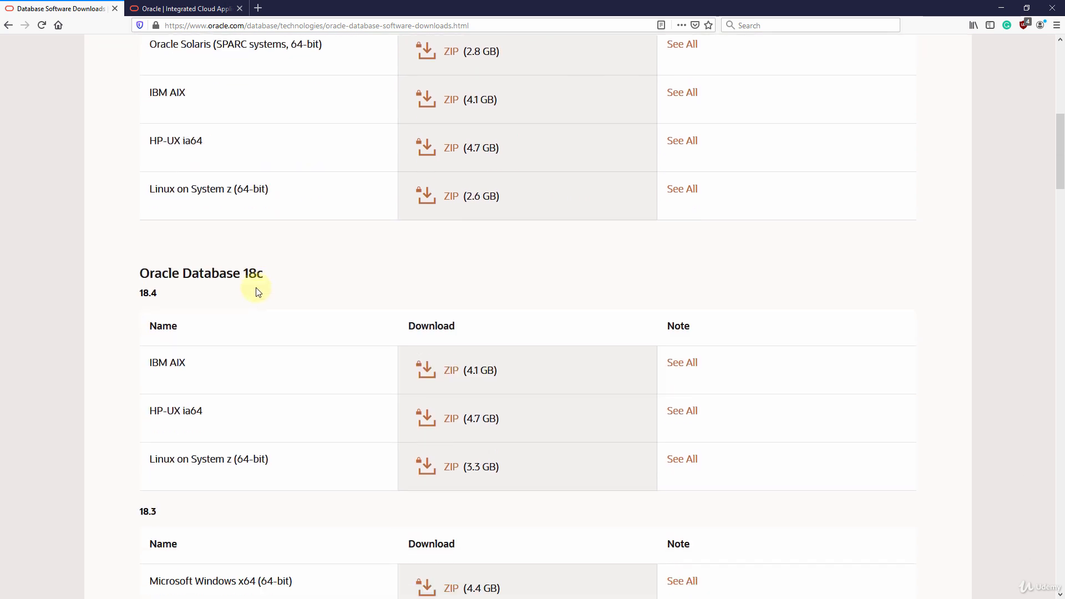
scroll(183, 333, "down", 2)
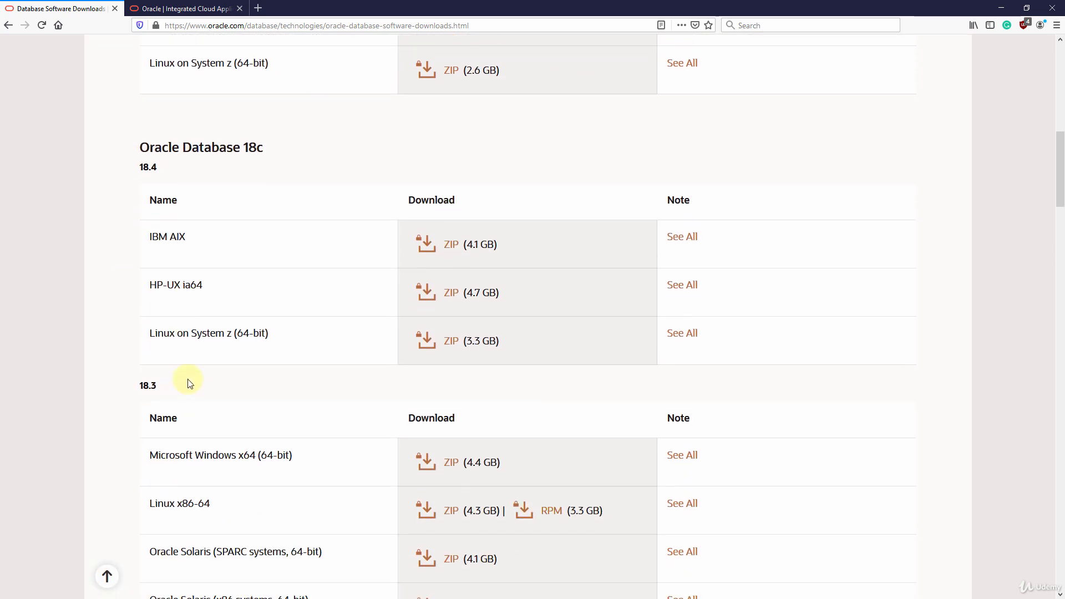
scroll(233, 276, "up", 9)
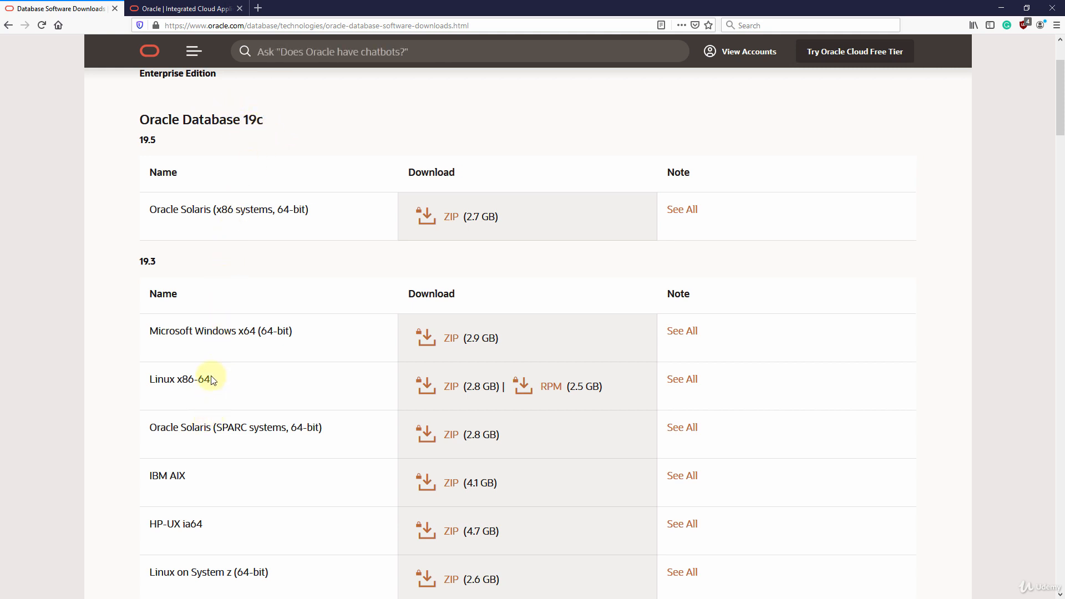
scroll(211, 380, "down", 2)
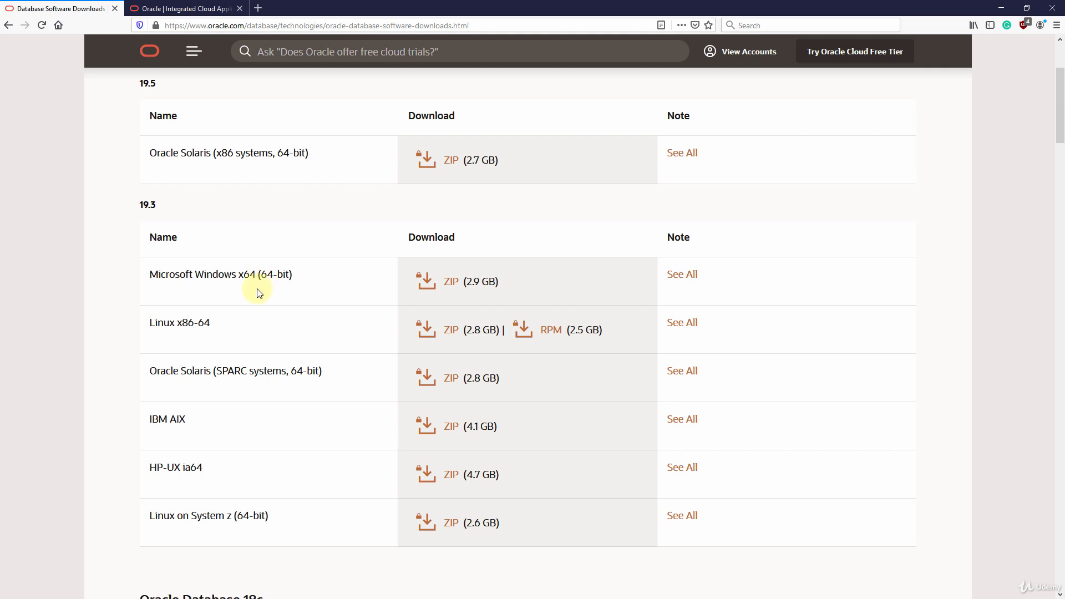
scroll(257, 292, "down", 2)
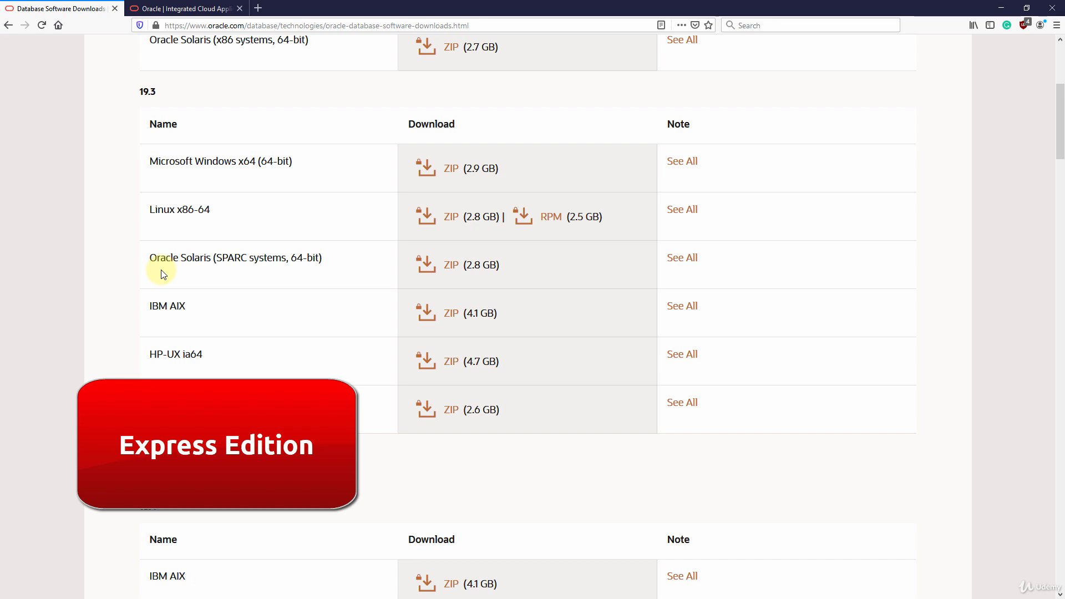
Scroll past the 12.1.0.2.0 SE2 and 11g Release 2 sections, then back up toward 19c
scroll(164, 274, "down", 5)
scroll(158, 268, "down", 15)
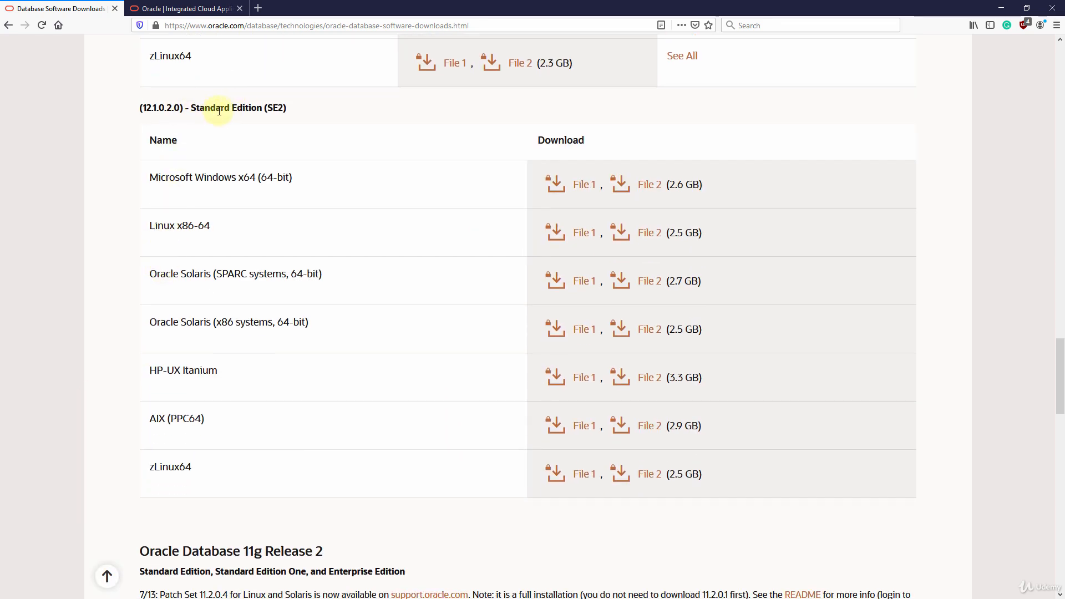
scroll(223, 114, "down", 7)
scroll(222, 115, "down", 10)
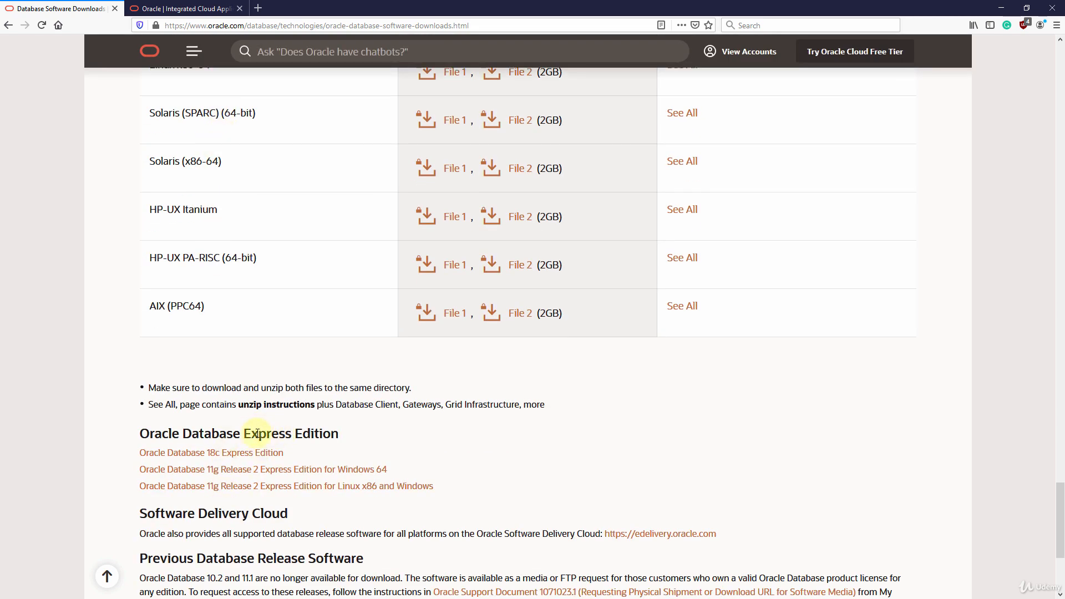
scroll(257, 432, "up", 15)
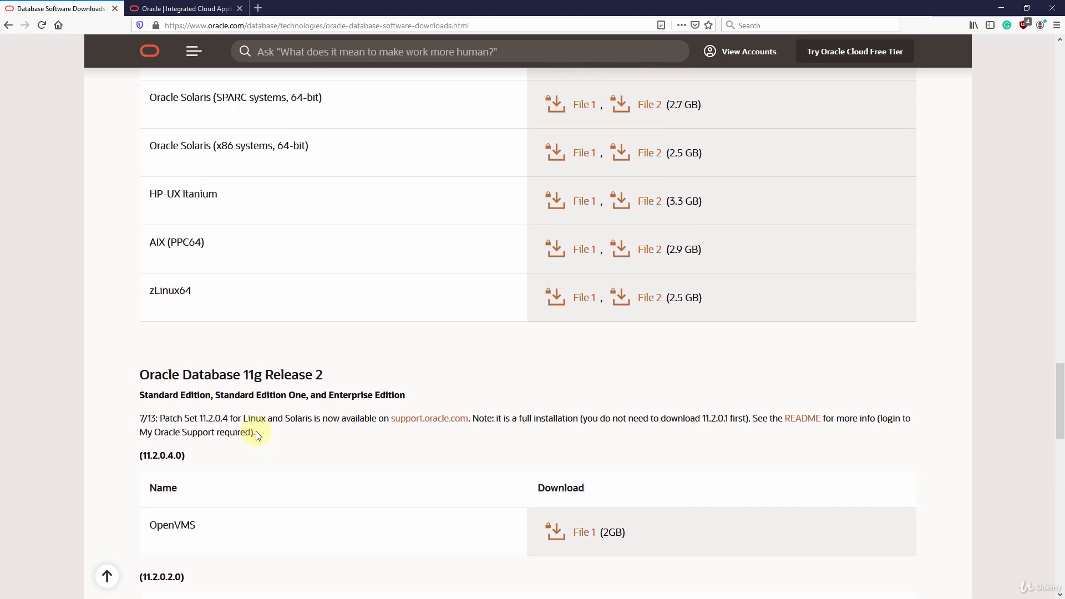
scroll(257, 432, "up", 20)
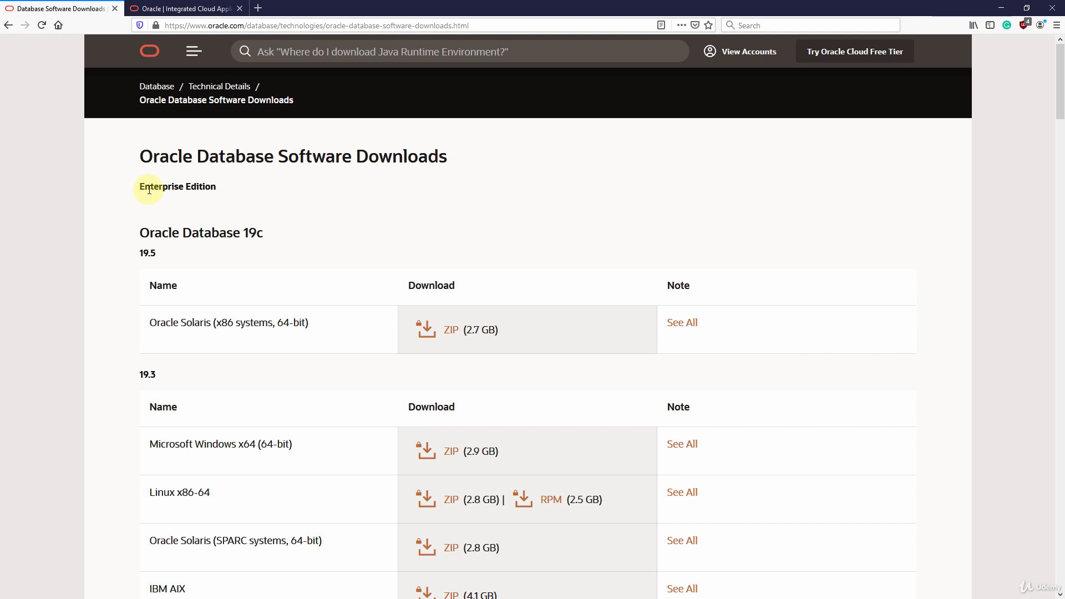
Request the Microsoft Windows x64 (64-bit) 19.3 ZIP (2.9 GB) download
scroll(155, 197, "down", 3)
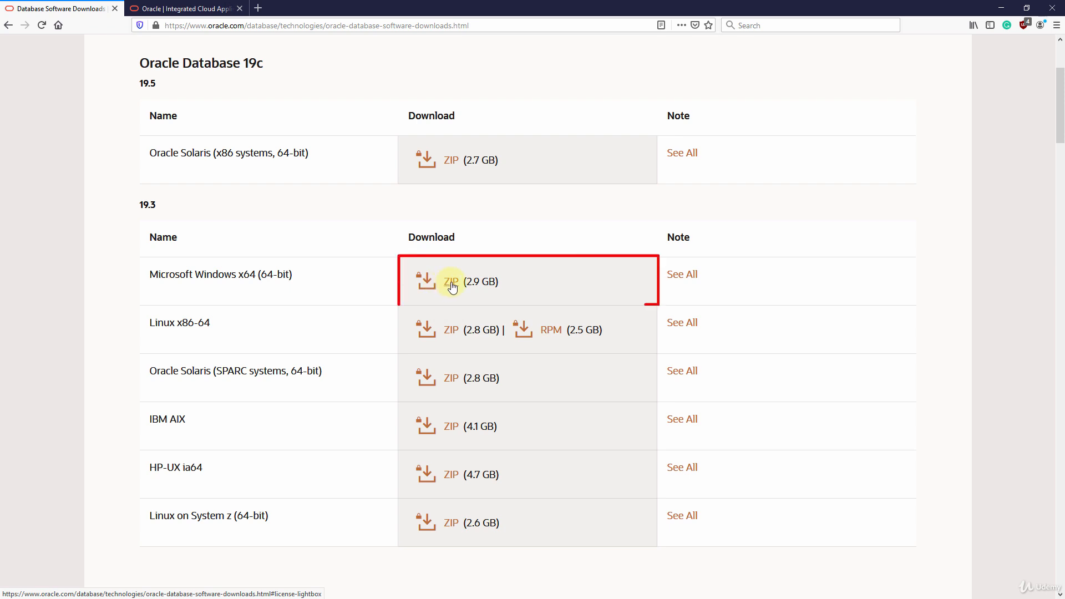
left_click(452, 284)
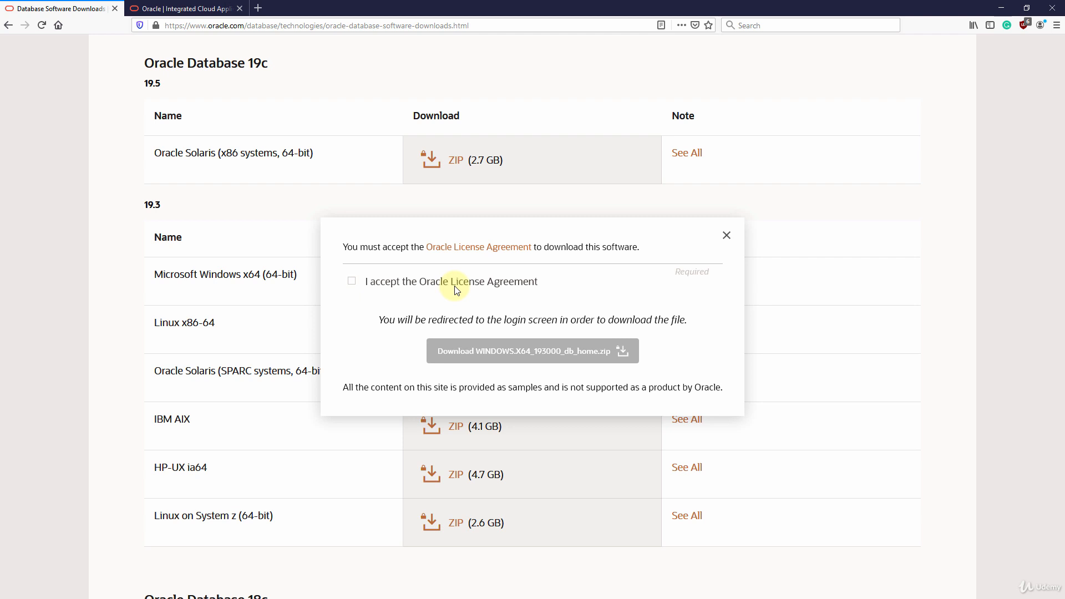
Accept the Oracle License Agreement and download WINDOWS.X64_193000_db_home.zip
left_click(351, 282)
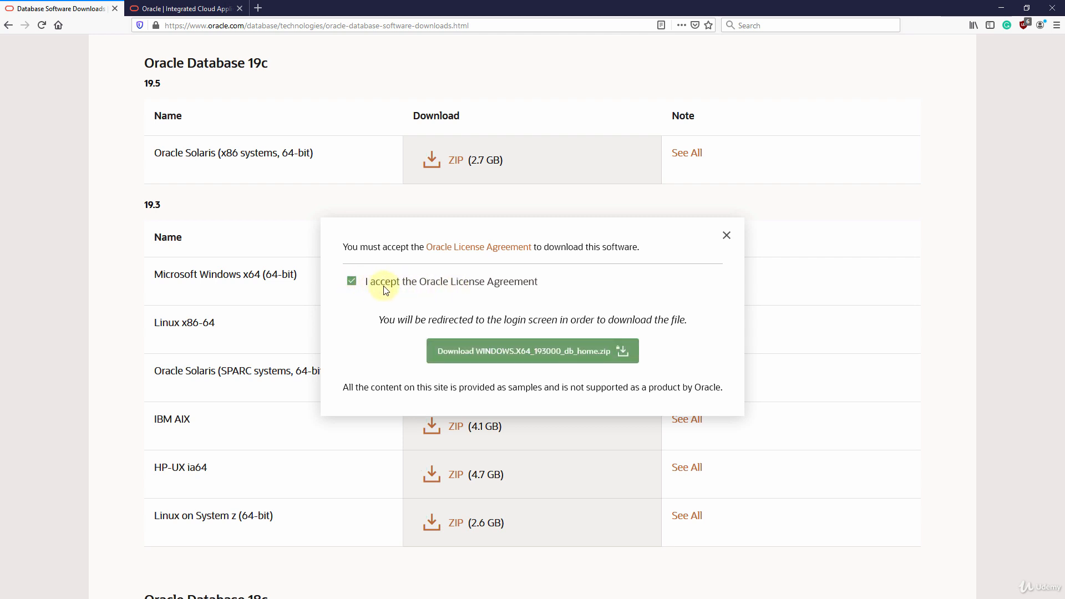
left_click(498, 355)
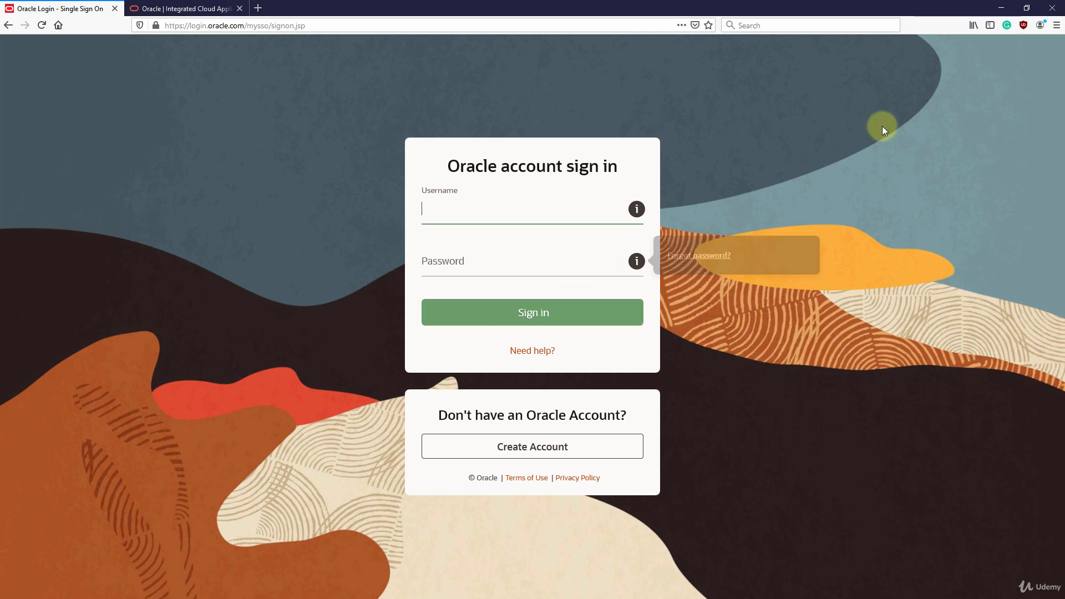
Minimize Firefox to reveal the downloaded WINDOWS ZIP on the desktop
left_click(1001, 7)
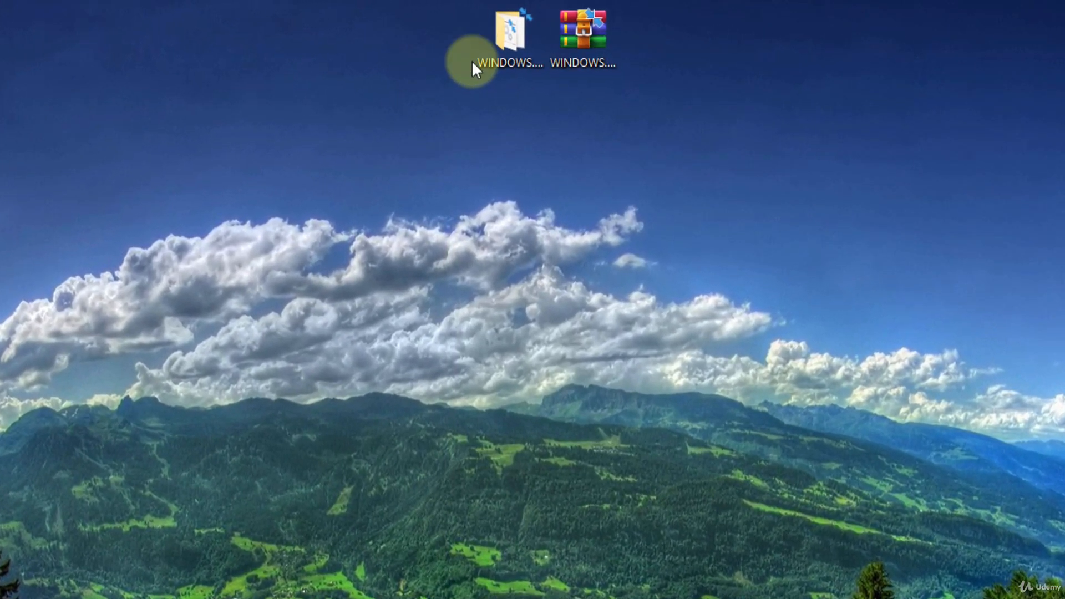
Extract the WinRAR archive to its own WINDOWS.X64_193000_db_home\ folder
right_click(592, 46)
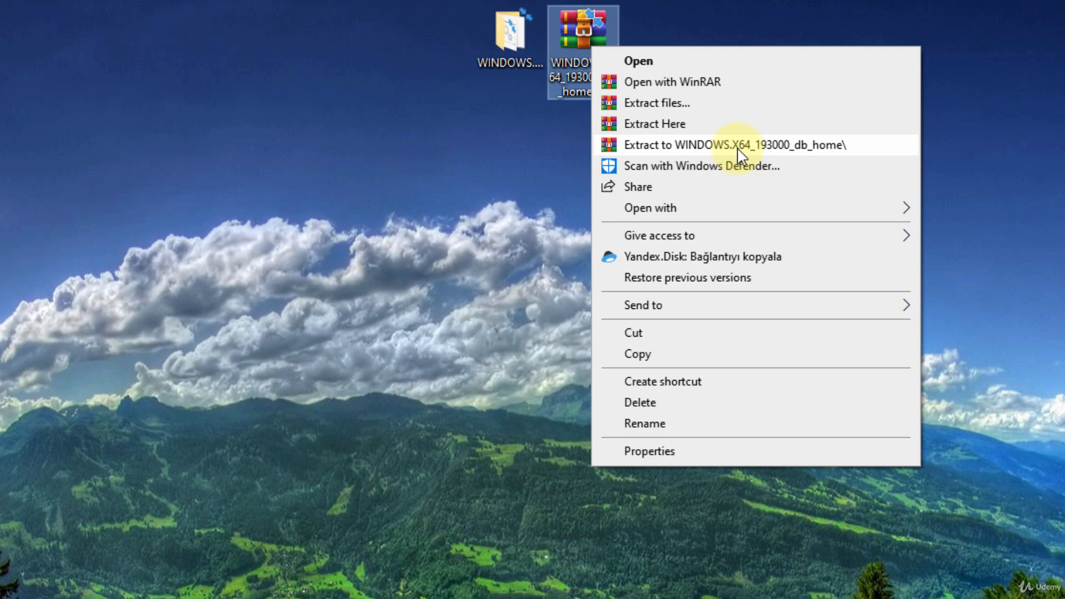
left_click(508, 62)
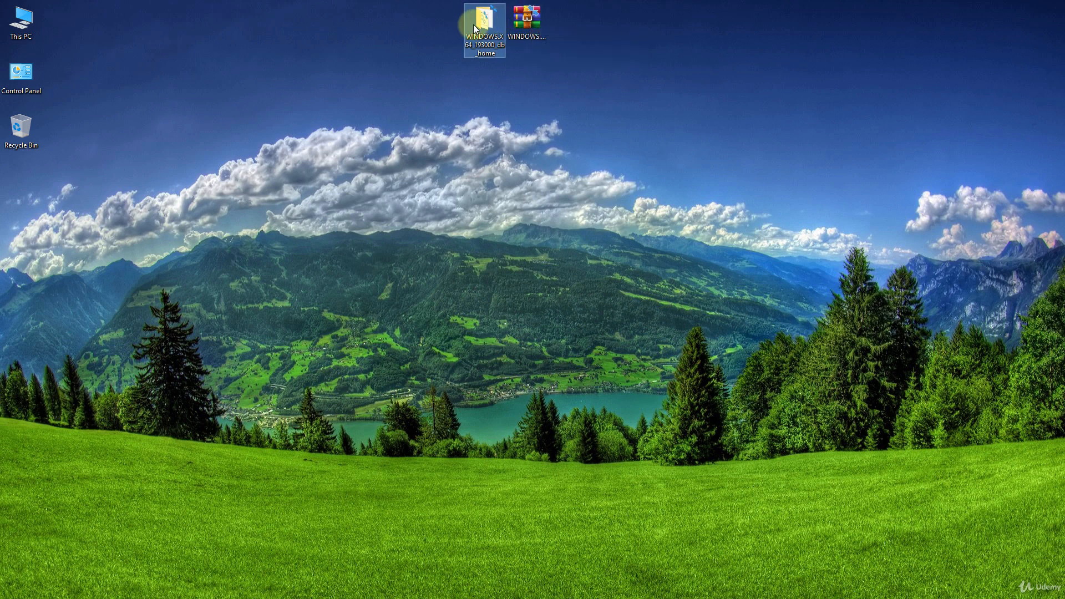
Cut the extracted WINDOWS.X64_193000_db_home folder so it can be moved to C:
mouse_move(478, 25)
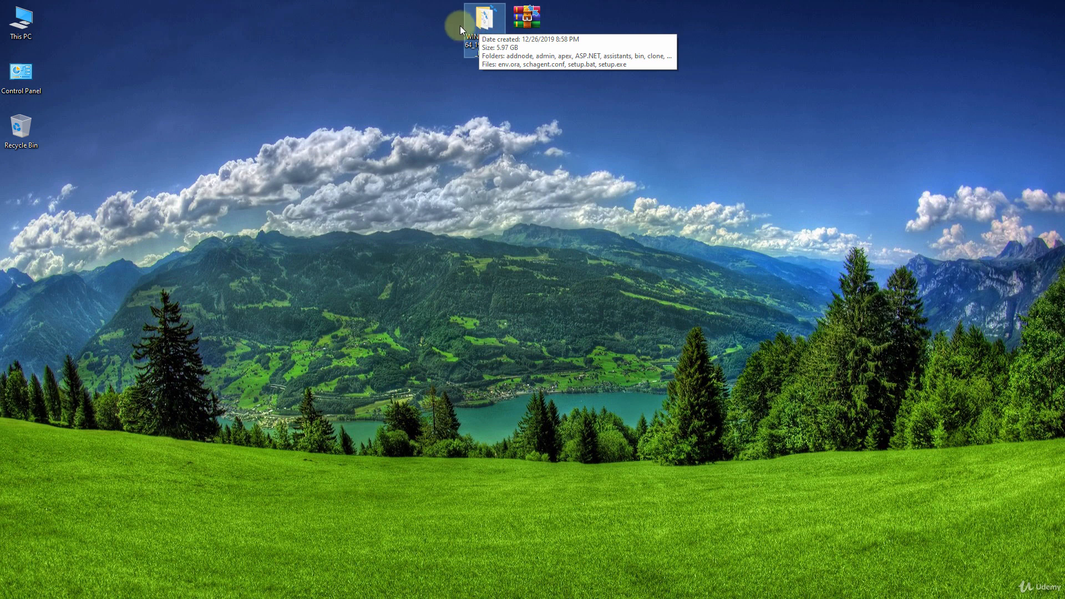
left_click(444, 26)
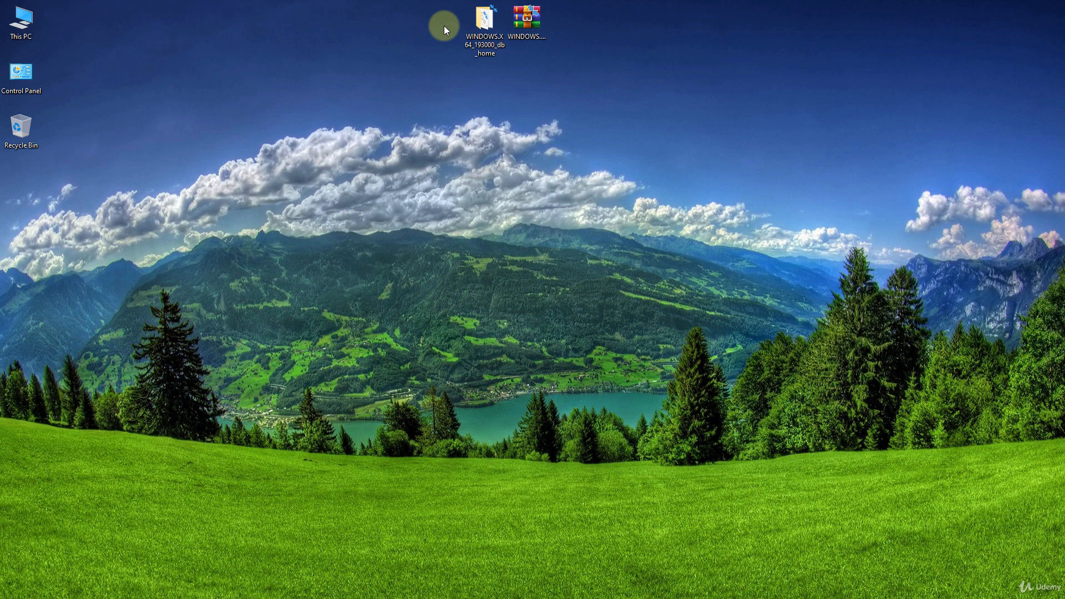
mouse_move(489, 31)
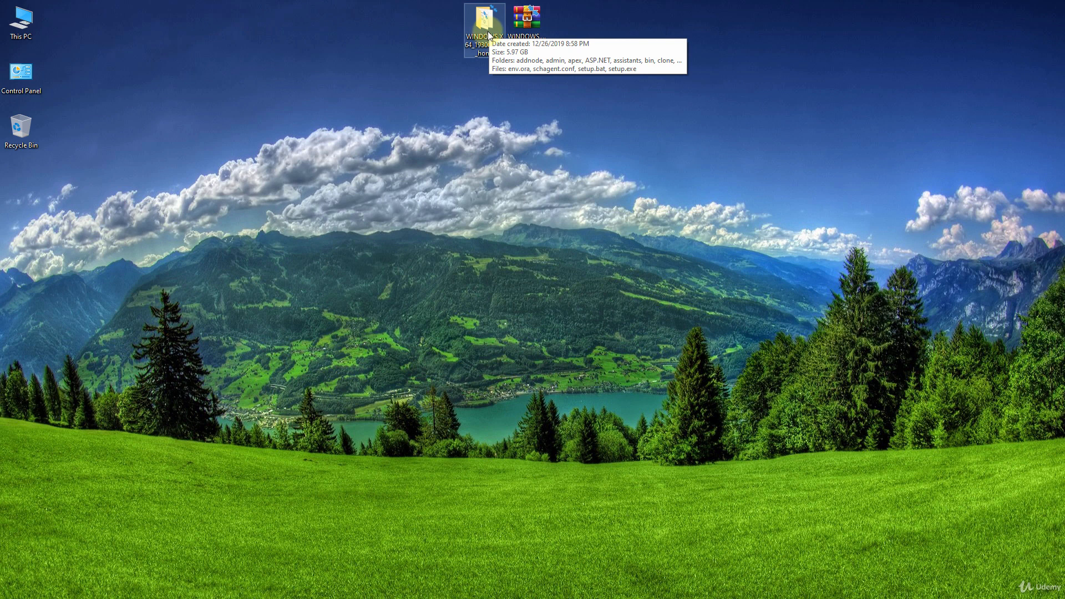
right_click(484, 30)
left_click(509, 244)
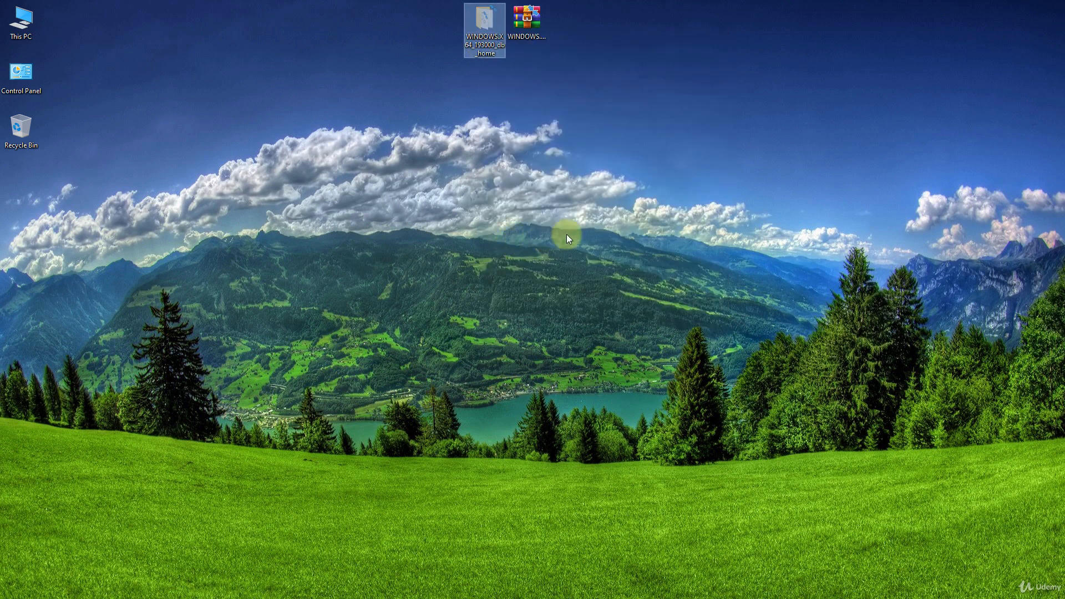
left_click(1064, 189)
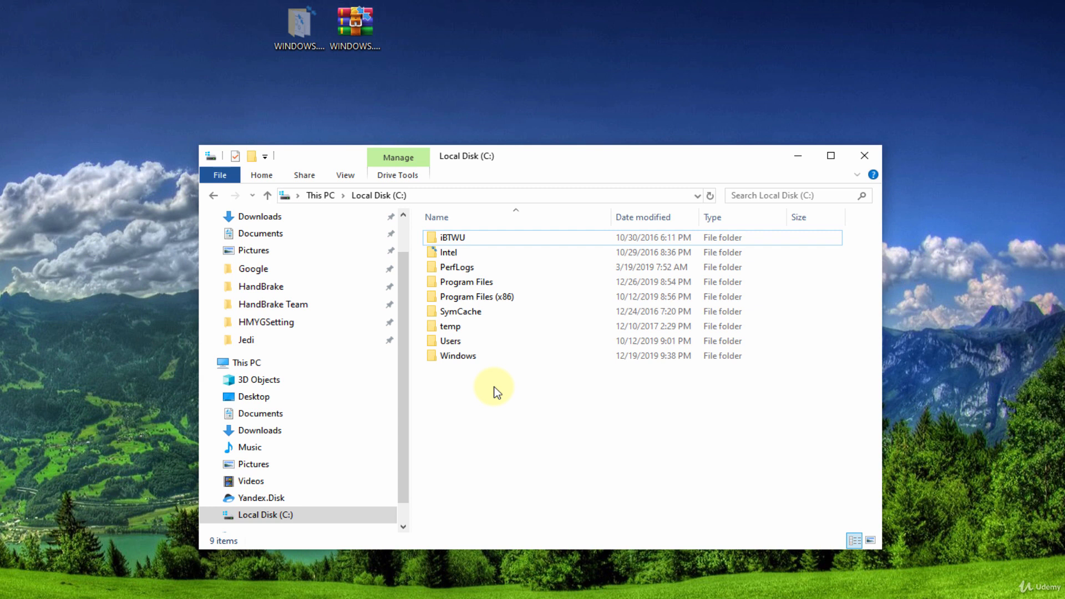
Create a new folder named 'OracleApp' in Local Disk (C:) and open it
right_click(493, 387)
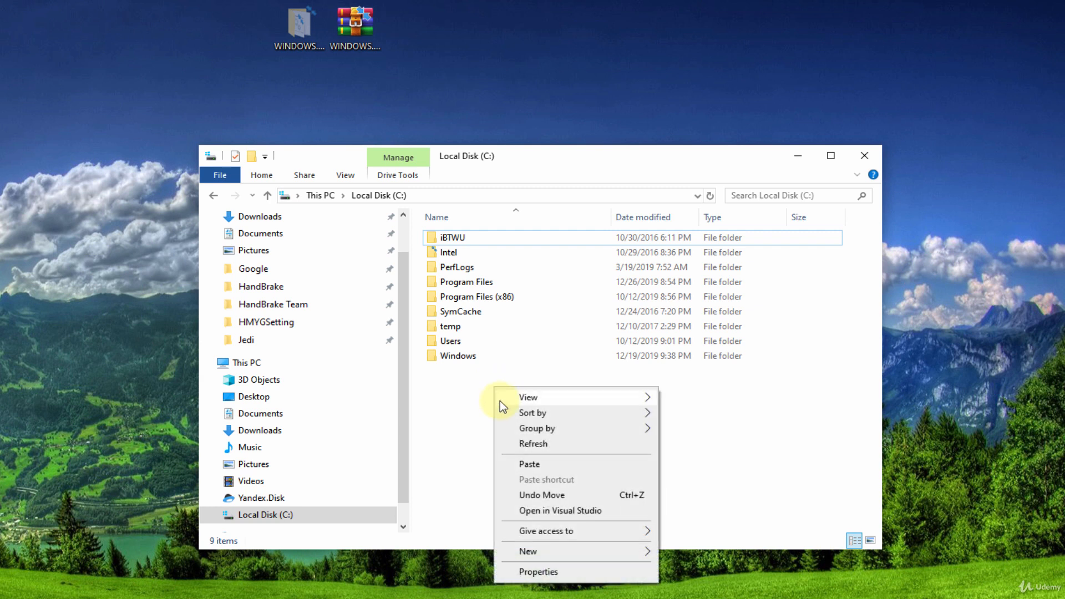
left_click(678, 548)
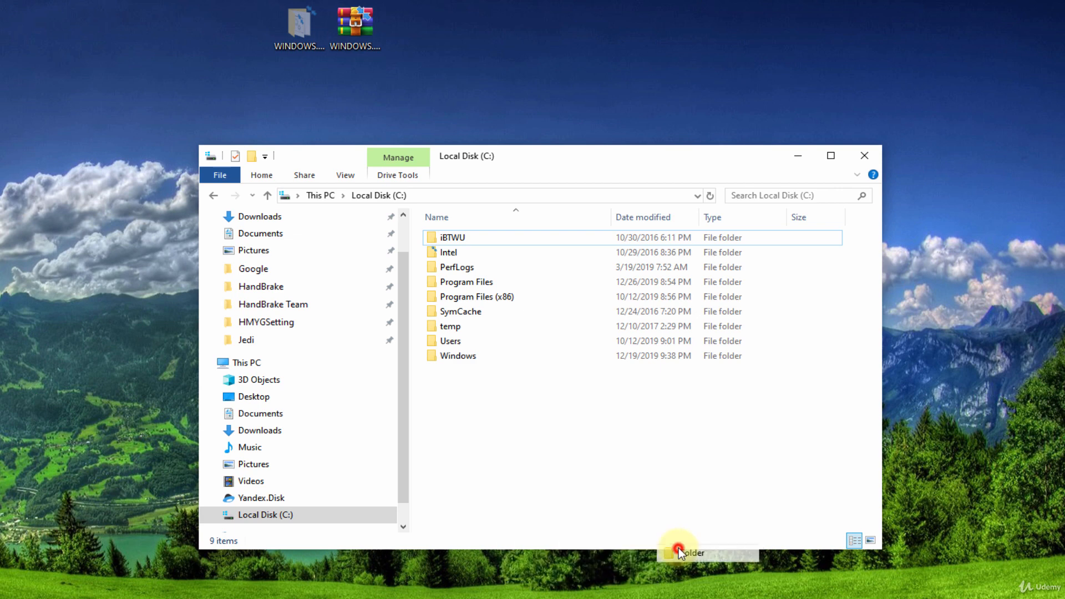
type("OracleApp")
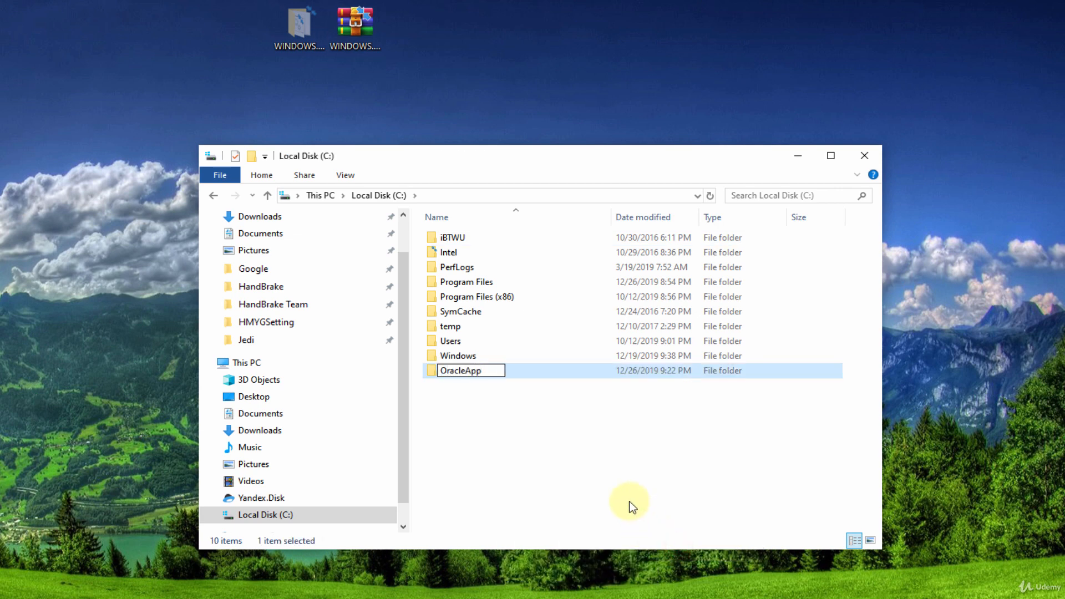
key("Return")
key("Return")
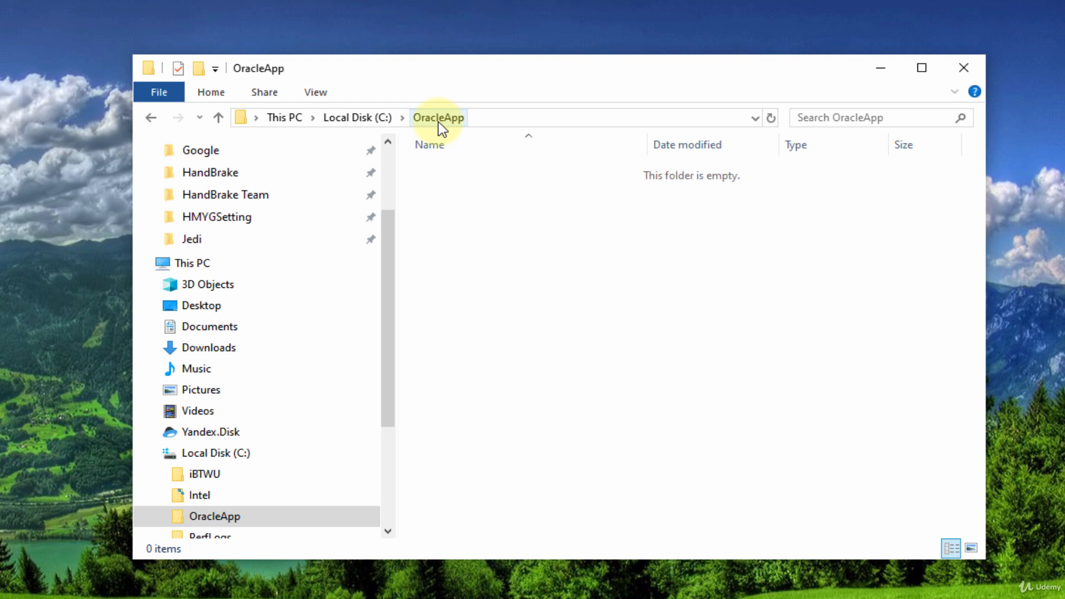
Paste the WINDOWS.X64_193000_db_home folder into C:\OracleApp, open it, and select setup.exe
right_click(475, 273)
left_click(525, 394)
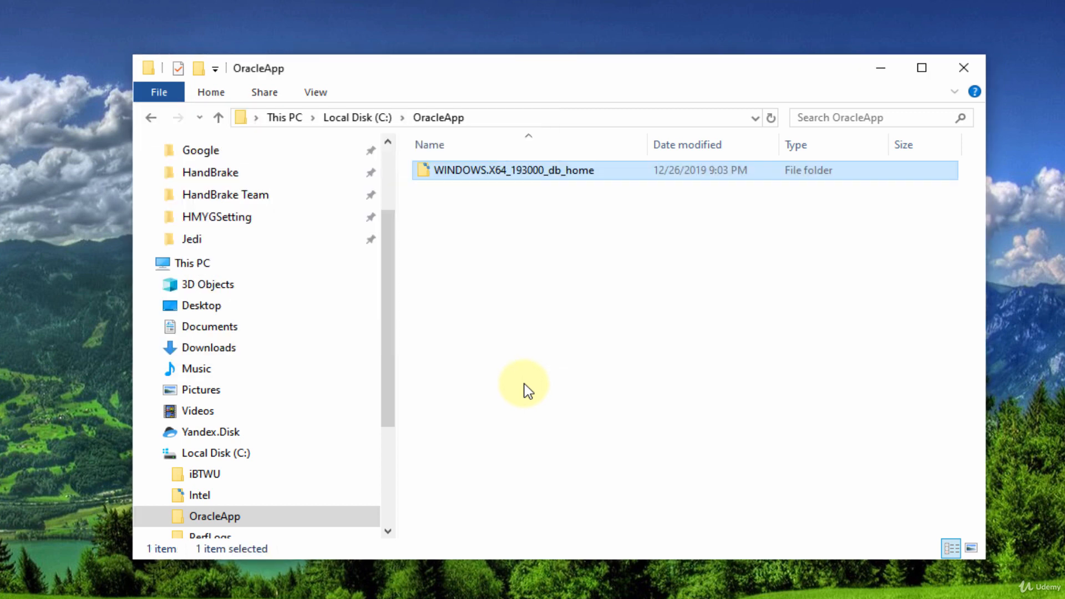
double_click(459, 171)
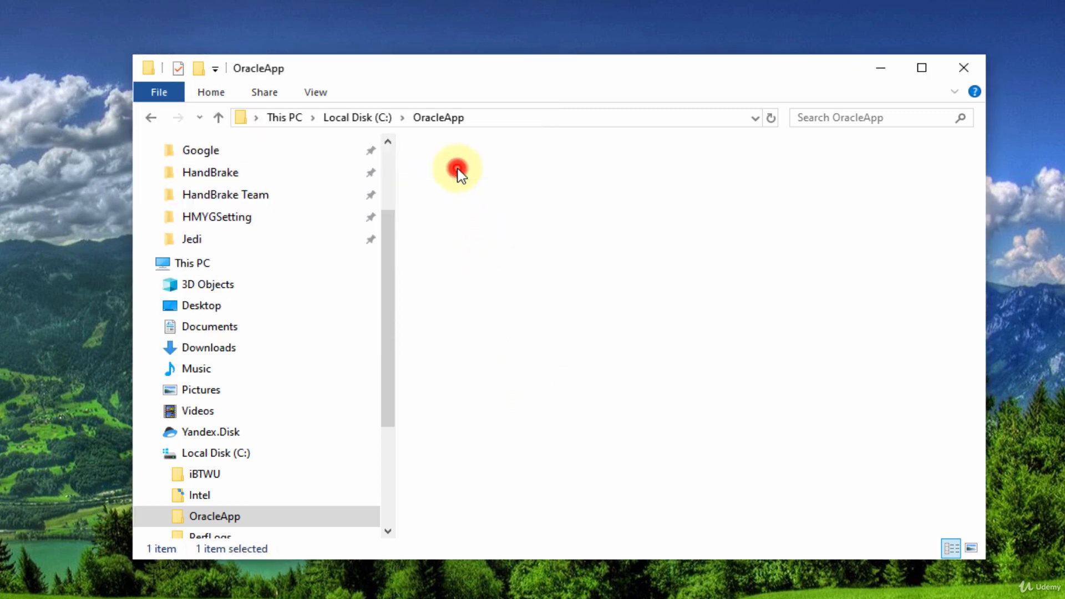
scroll(511, 308, "down", 7)
scroll(521, 311, "down", 10)
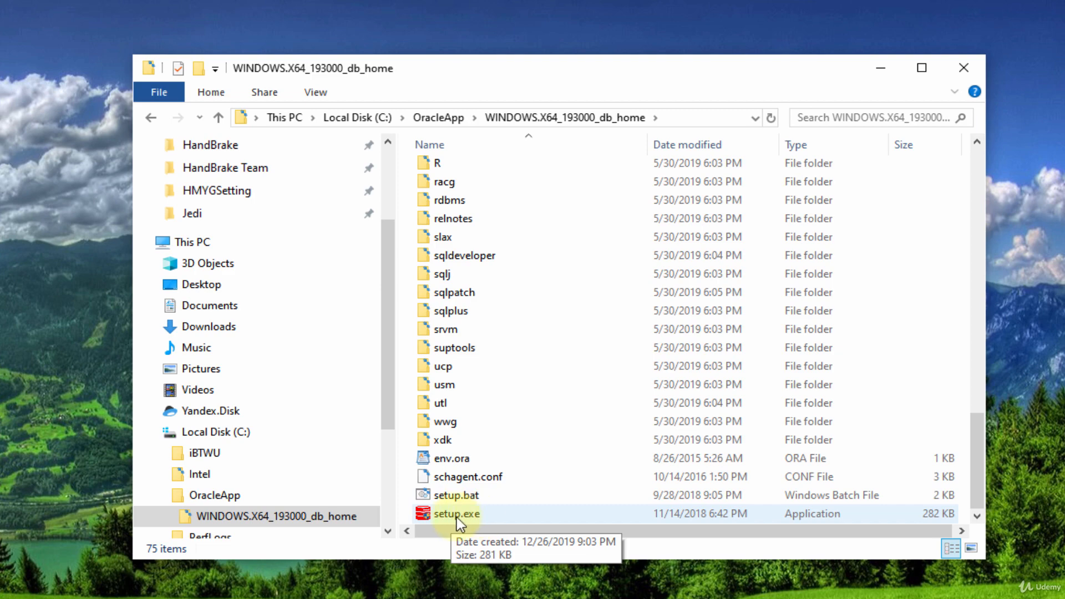
left_click(457, 515)
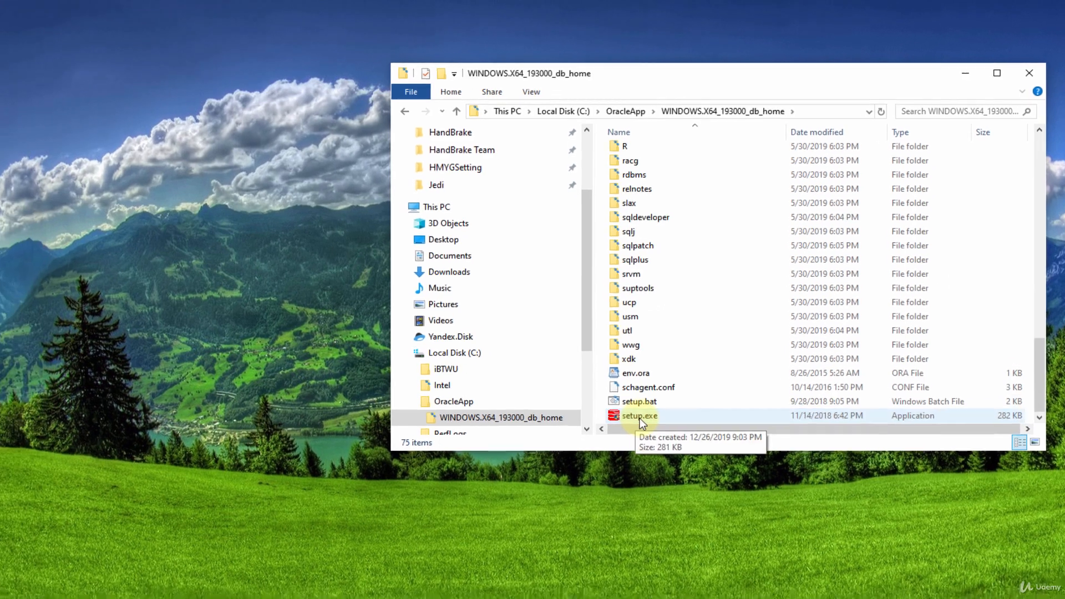
Run setup.exe to bring up the installer at Step 1, Select Configuration Option
double_click(551, 465)
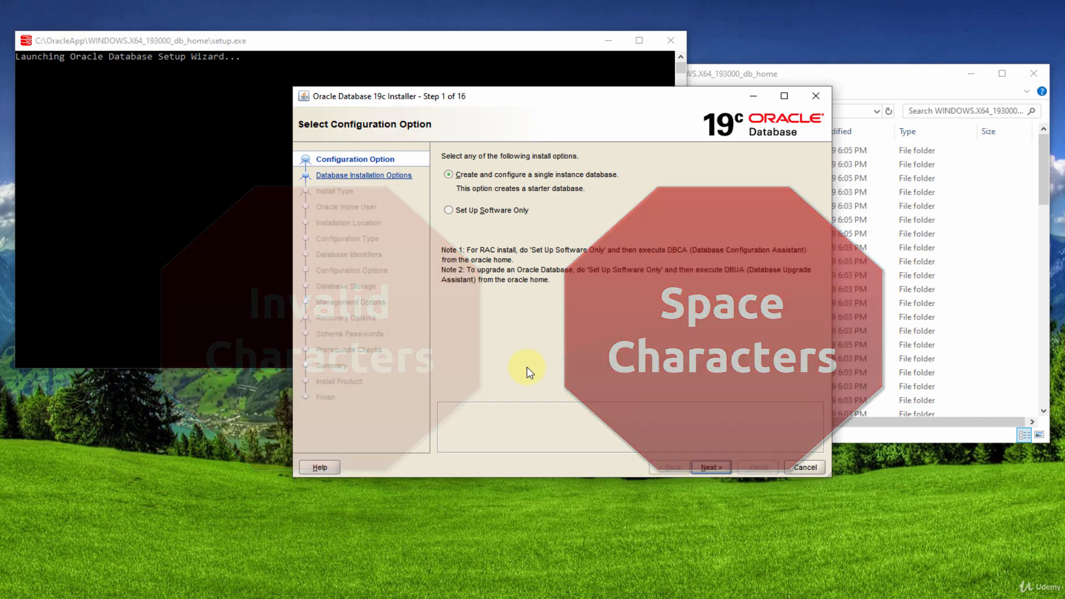
Keep 'Create and configure a single instance database' and advance to Select System Class
left_click(784, 75)
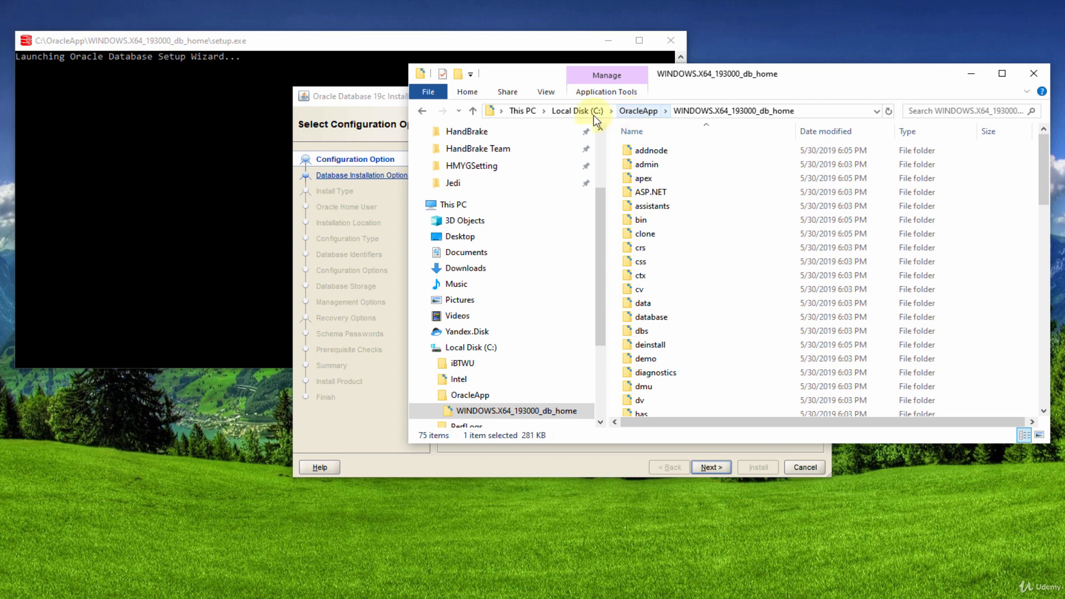
left_click(364, 104)
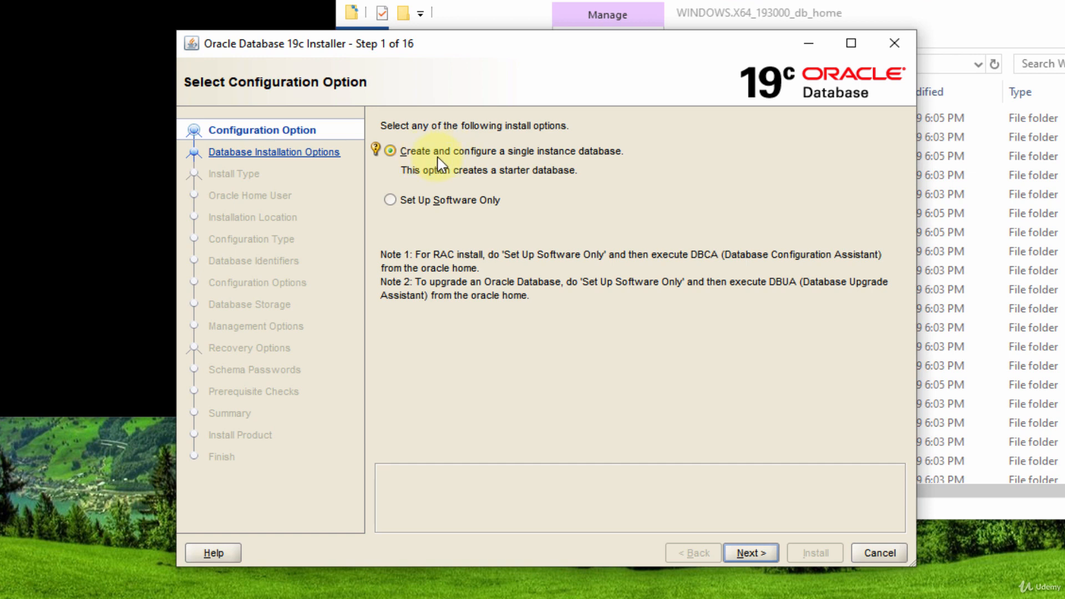
left_click(754, 554)
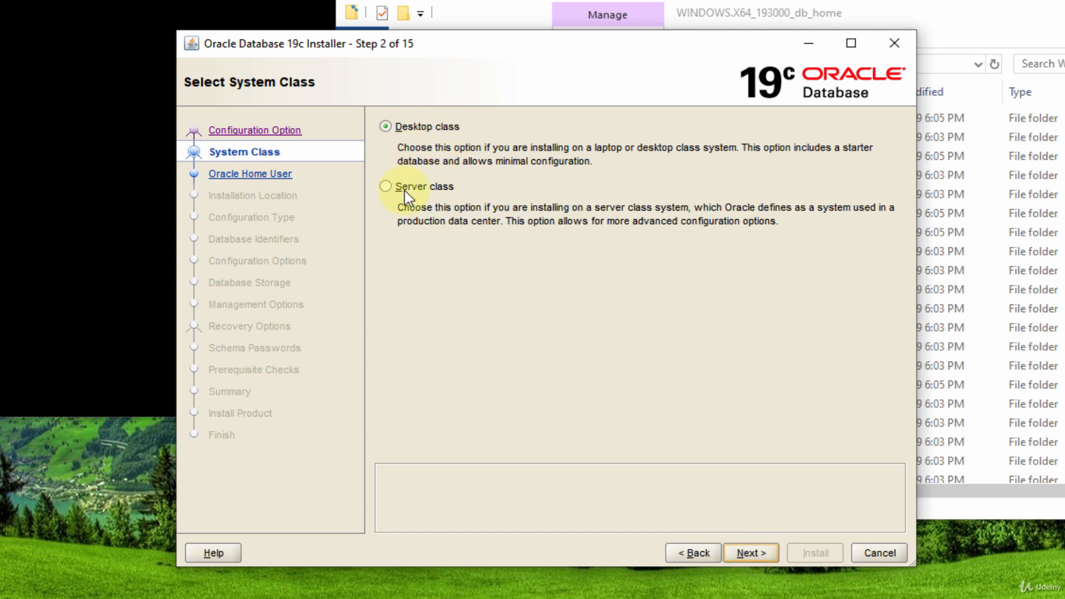
Choose Desktop class and advance to the Specify Oracle Home User step
left_click(441, 131)
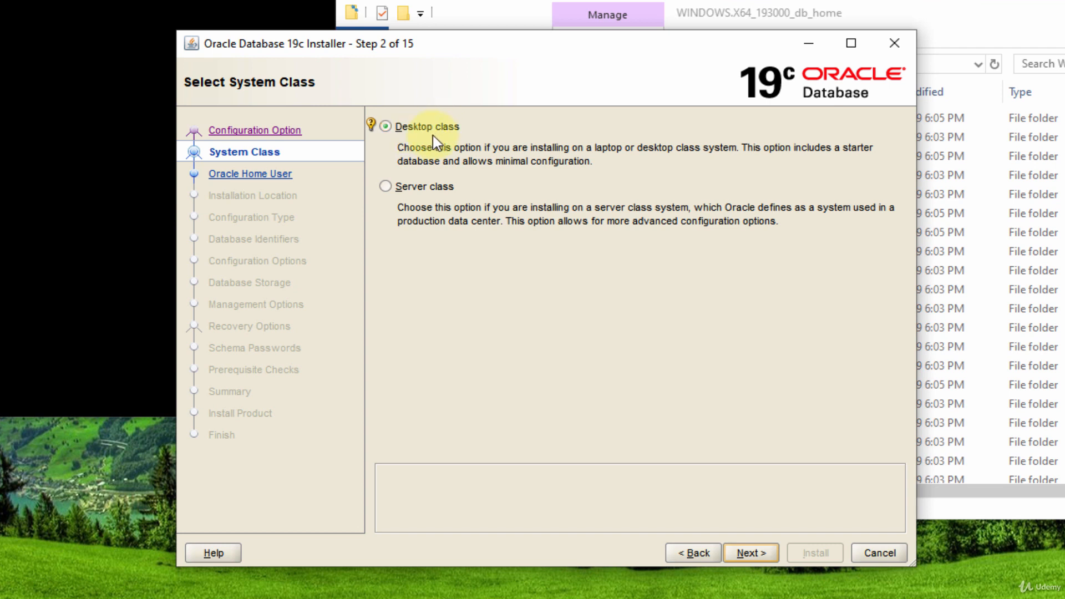
left_click(747, 551)
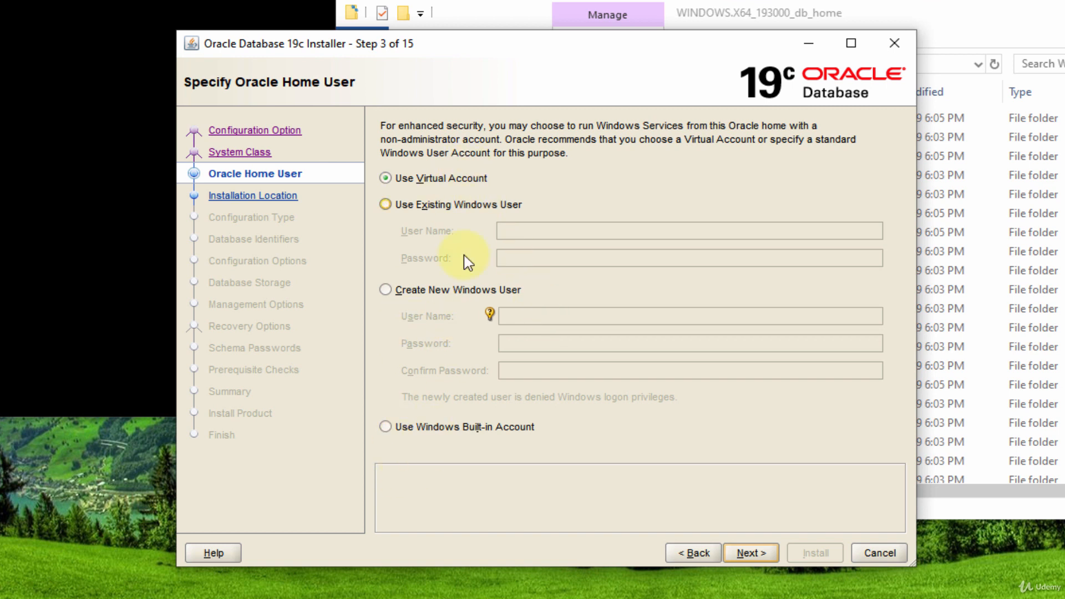
Use the Windows Built-in Account for the Oracle home, accepting the INS-35810 warning
left_click(469, 183)
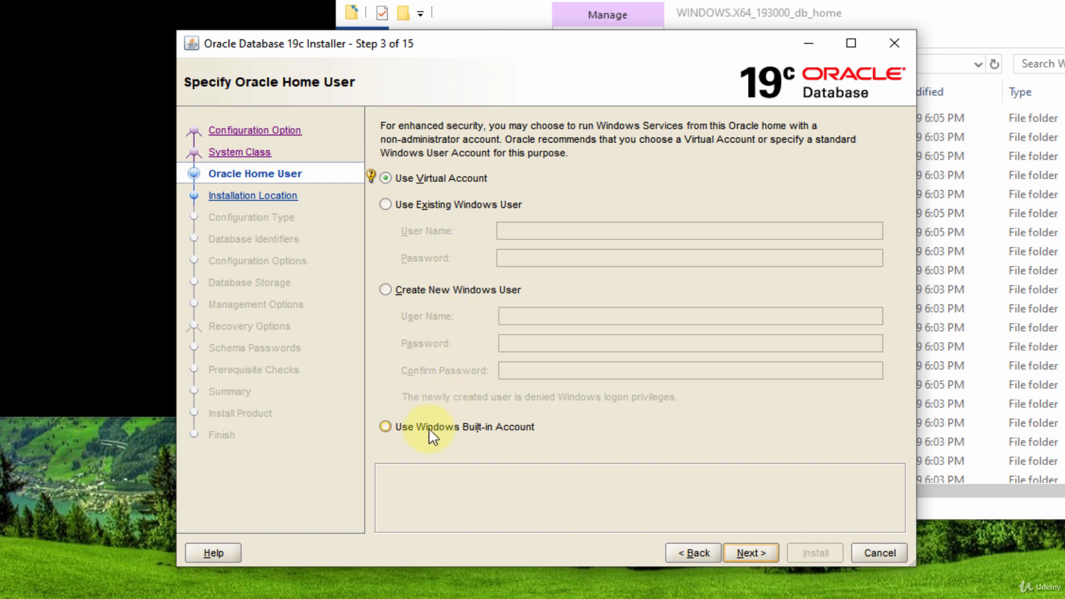
left_click(387, 428)
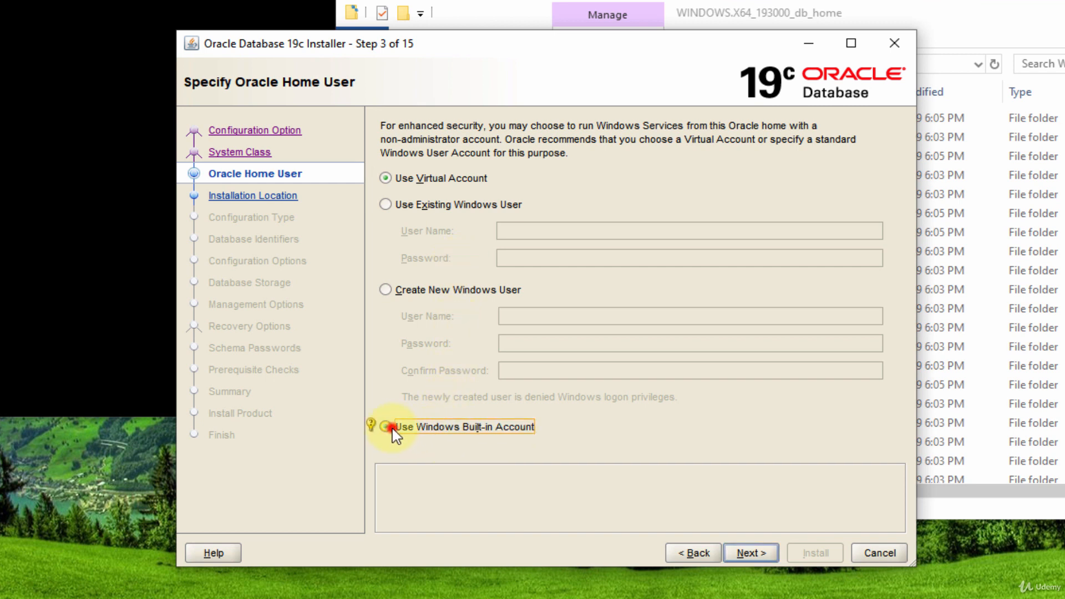
left_click(754, 551)
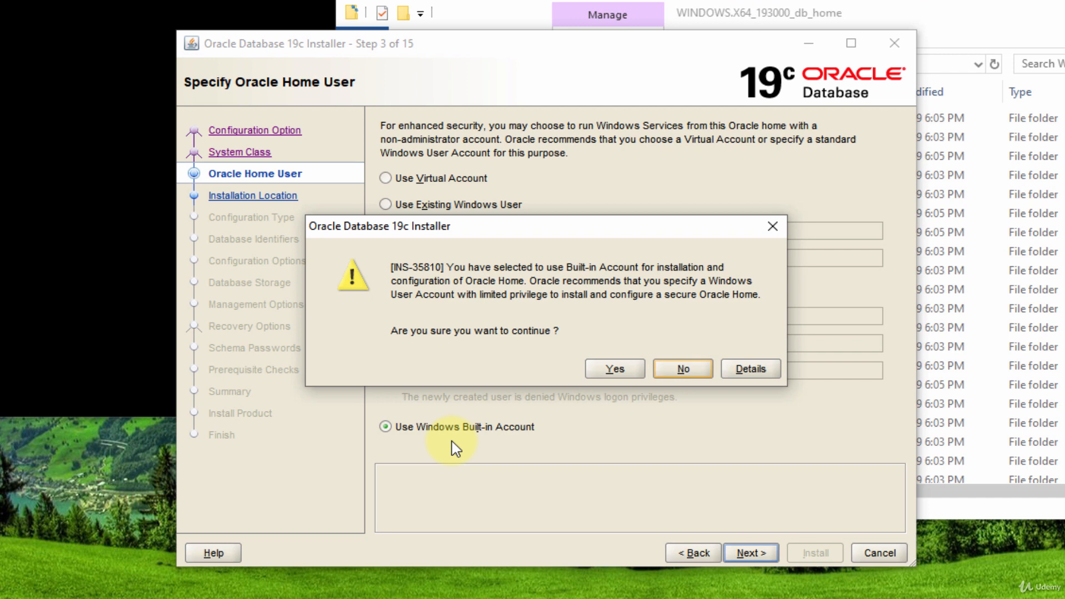
left_click(613, 370)
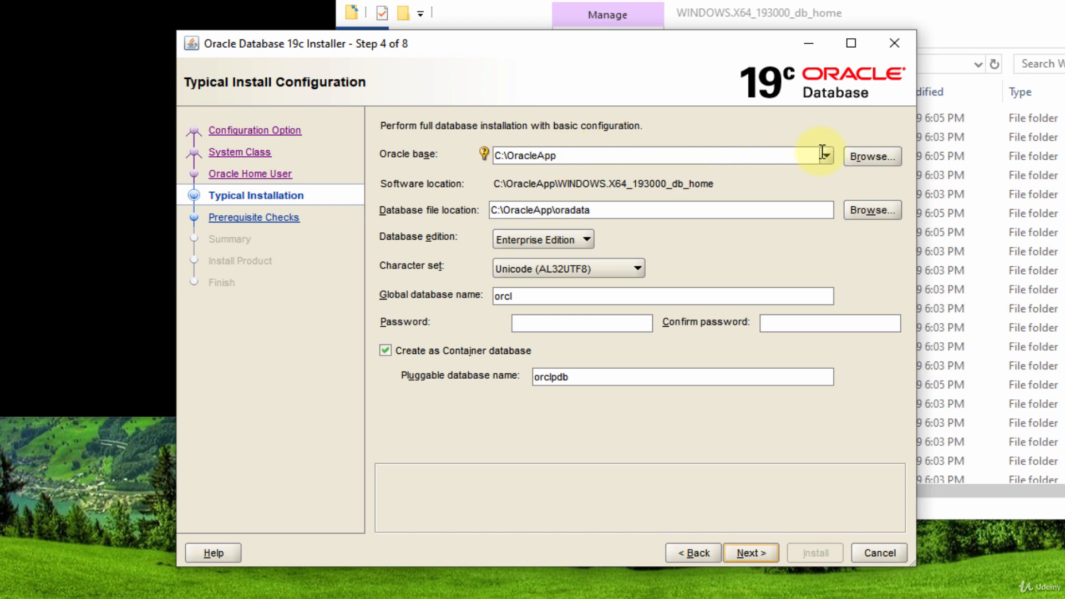
left_click(871, 157)
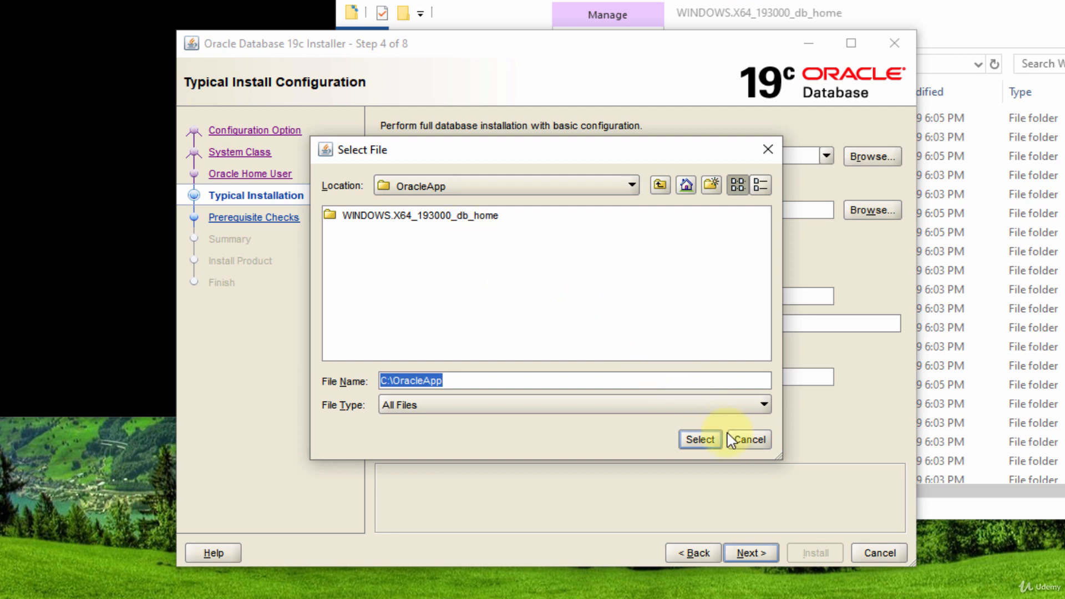
left_click(745, 438)
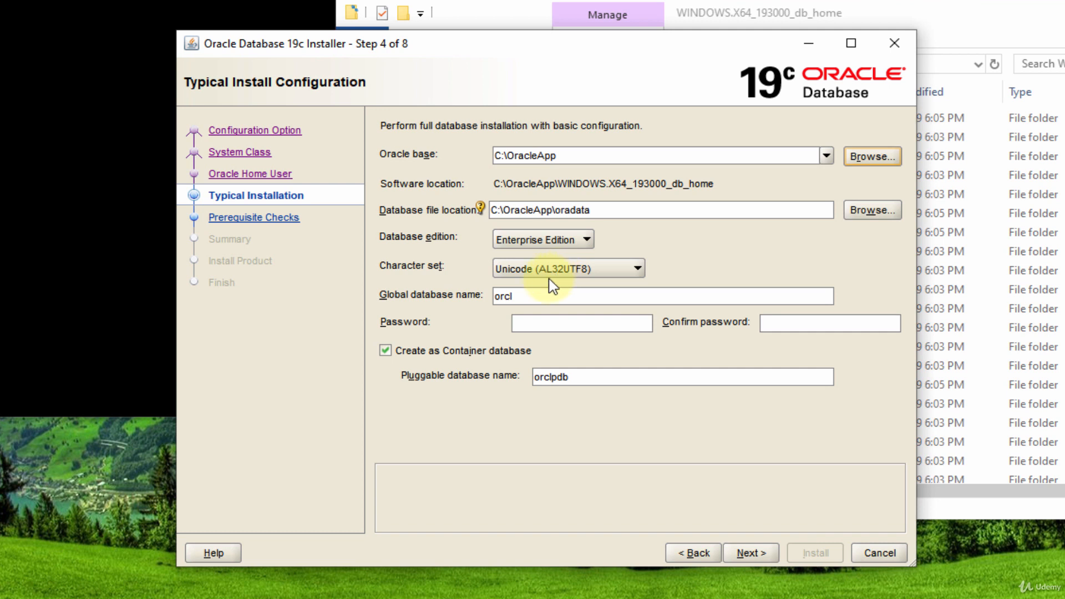
left_click(522, 296)
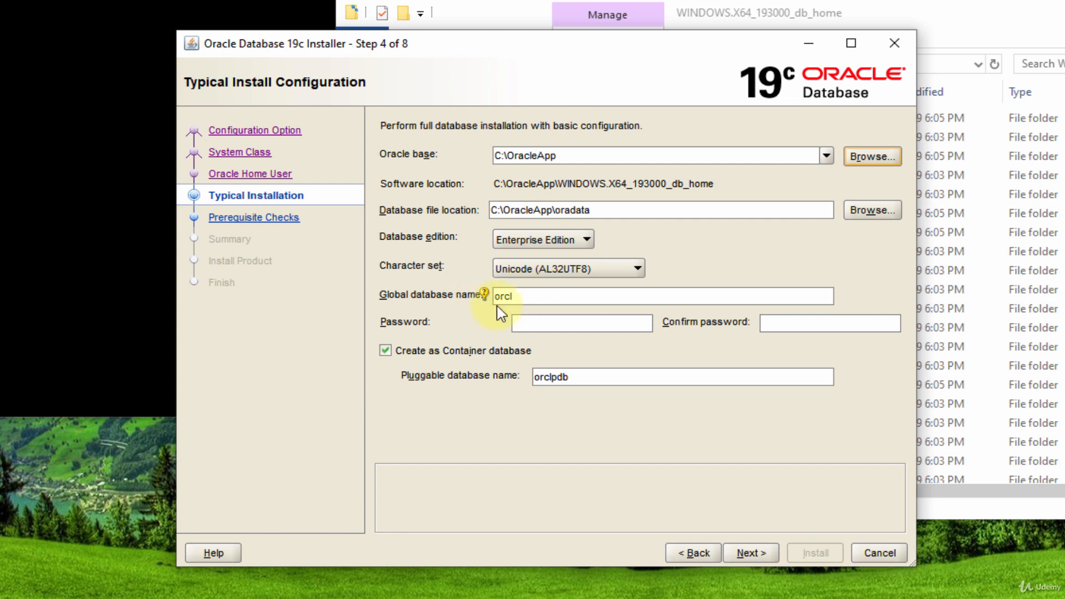
left_click(526, 298)
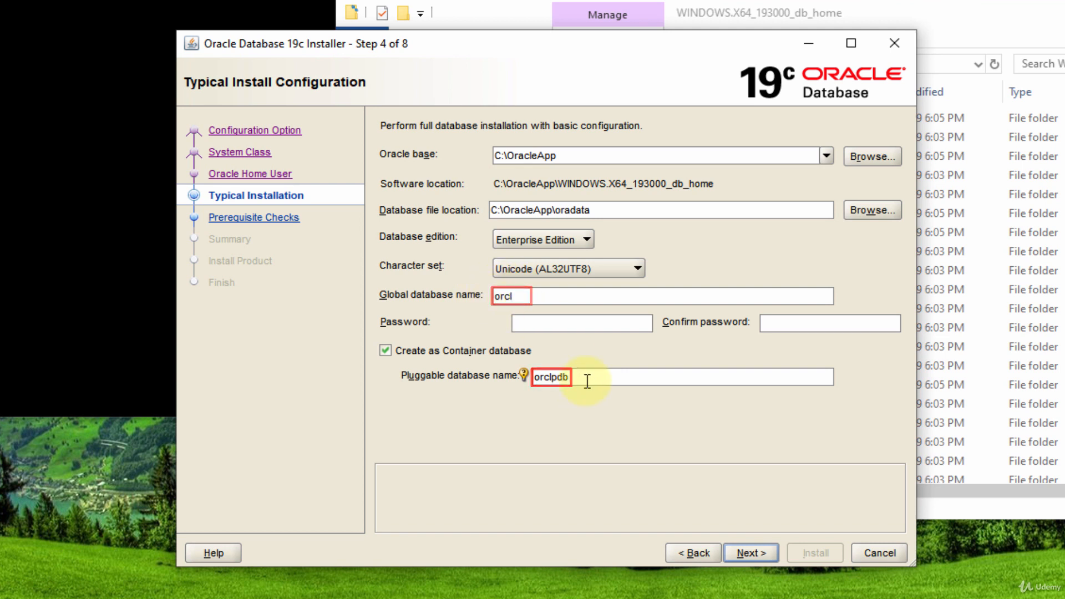
Enter the admin password and repeat it in the Confirm password field
left_click(537, 322)
type("ora")
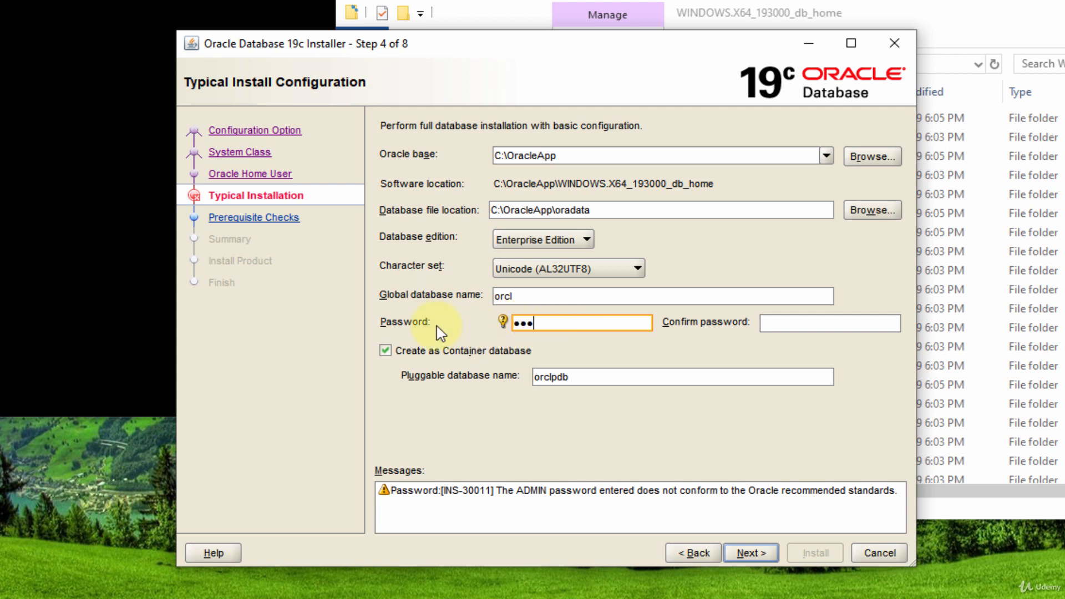
left_click(774, 323)
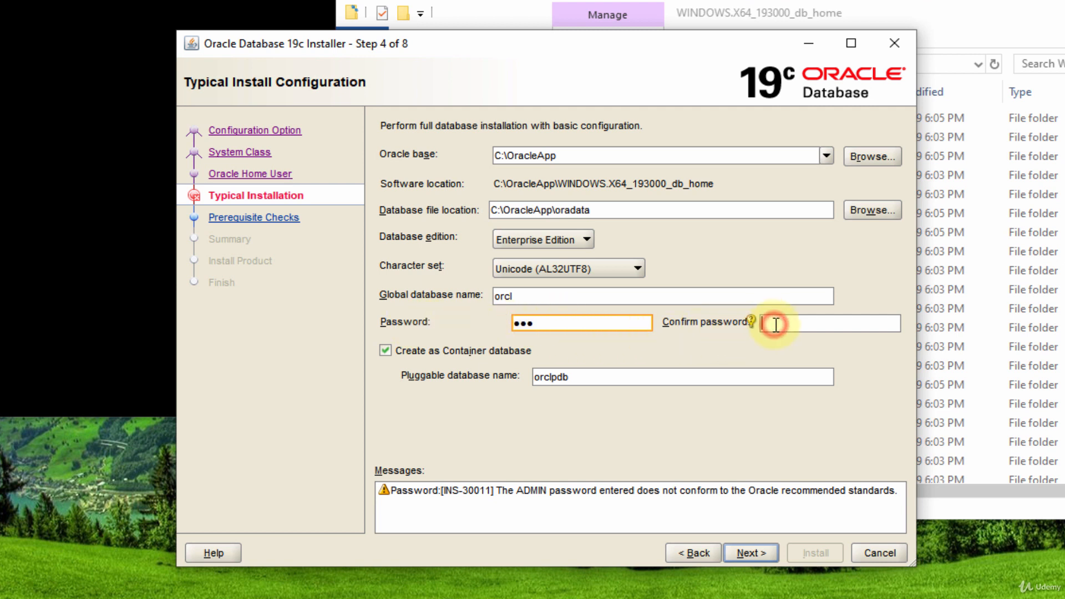
type("ora")
left_click(529, 297)
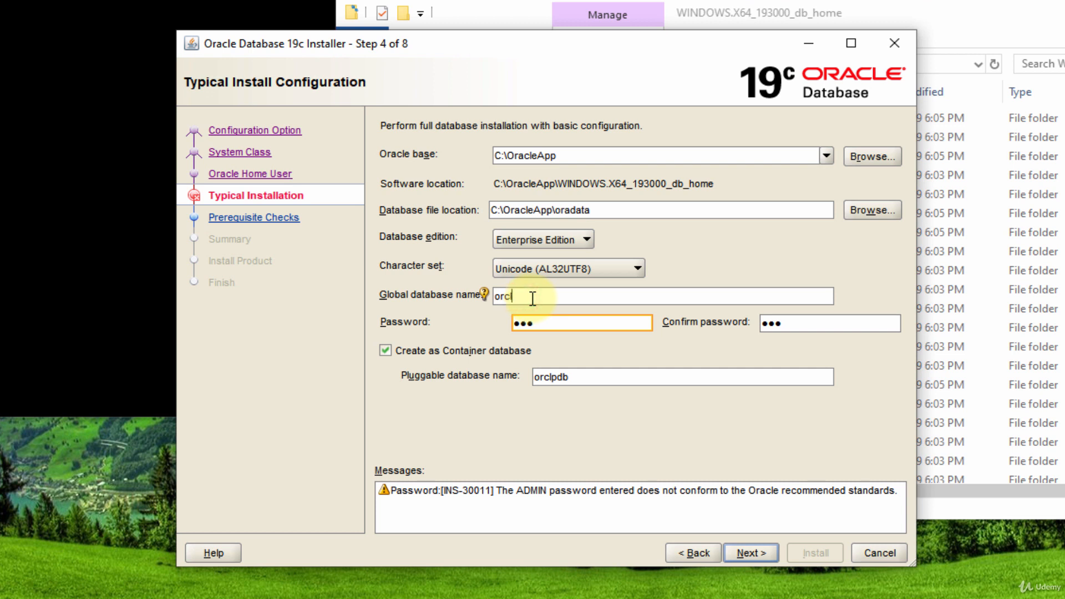
type("2")
key("BackSpace")
left_click(558, 320)
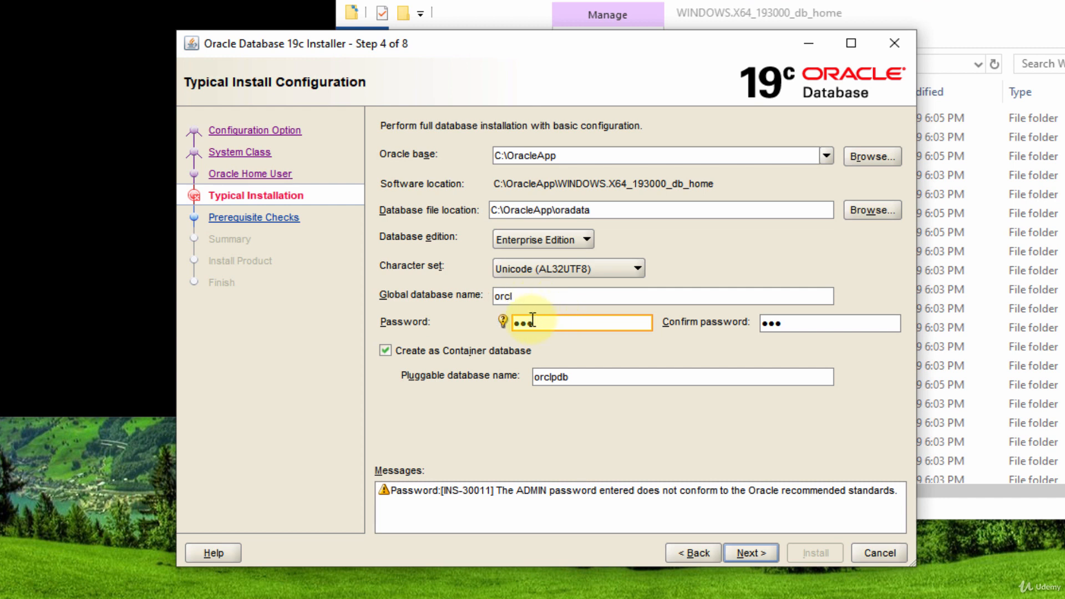
left_click(543, 296)
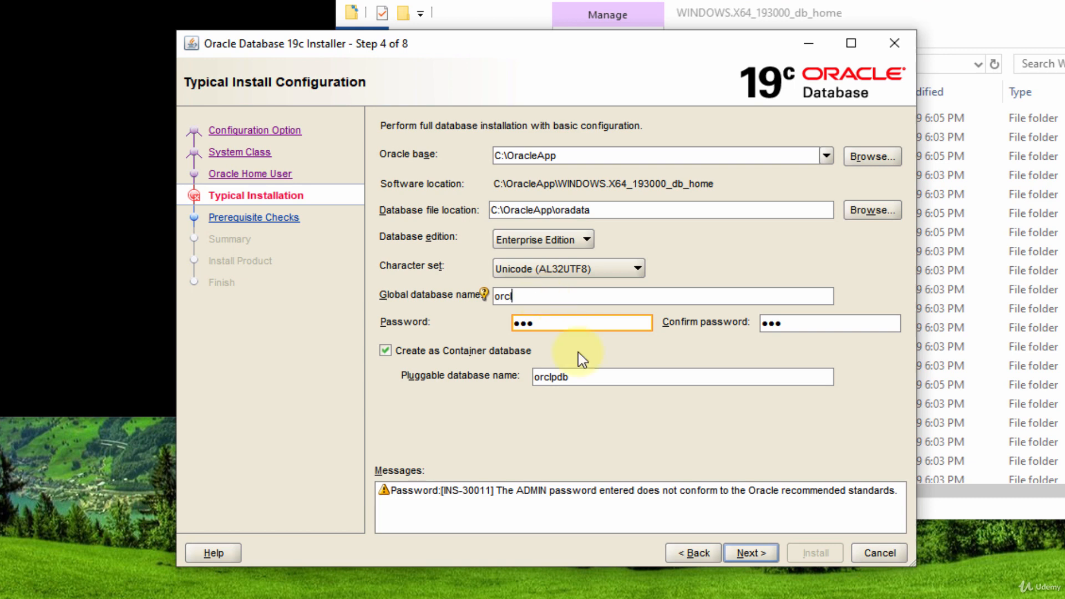
Advance from Typical Install Configuration, raising the INS-30011 password warning
left_click(753, 553)
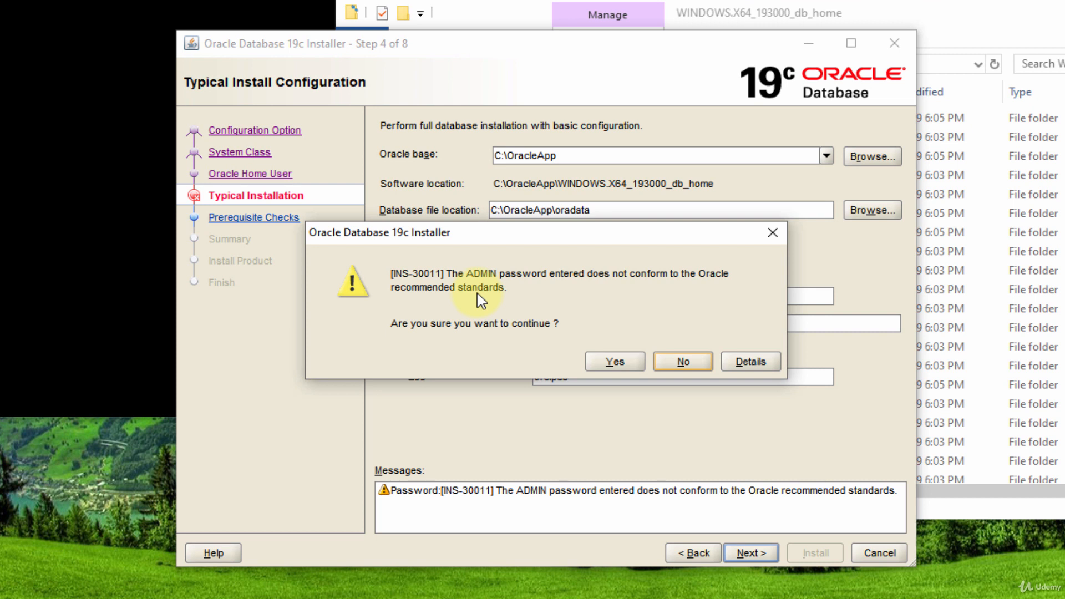
Accept the INS-30011 weak-password warning so prerequisite checks run through to the Summary
left_click(607, 362)
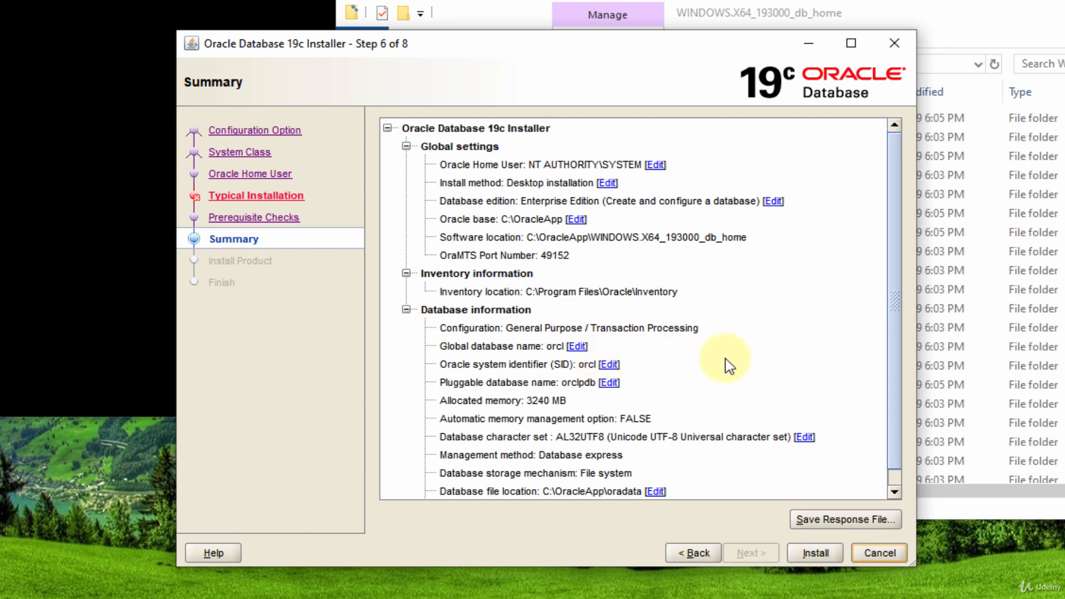
Install Oracle Database from the Summary page and let it finish successfully at Step 8
left_click(823, 552)
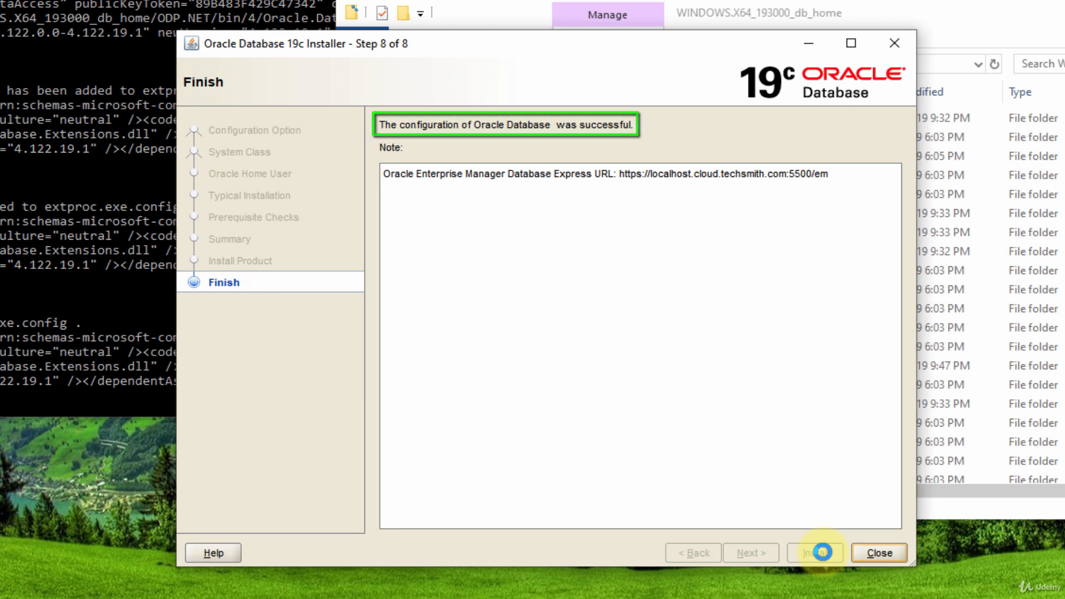
Close the finished installer and the db_home File Explorer window
left_click(879, 553)
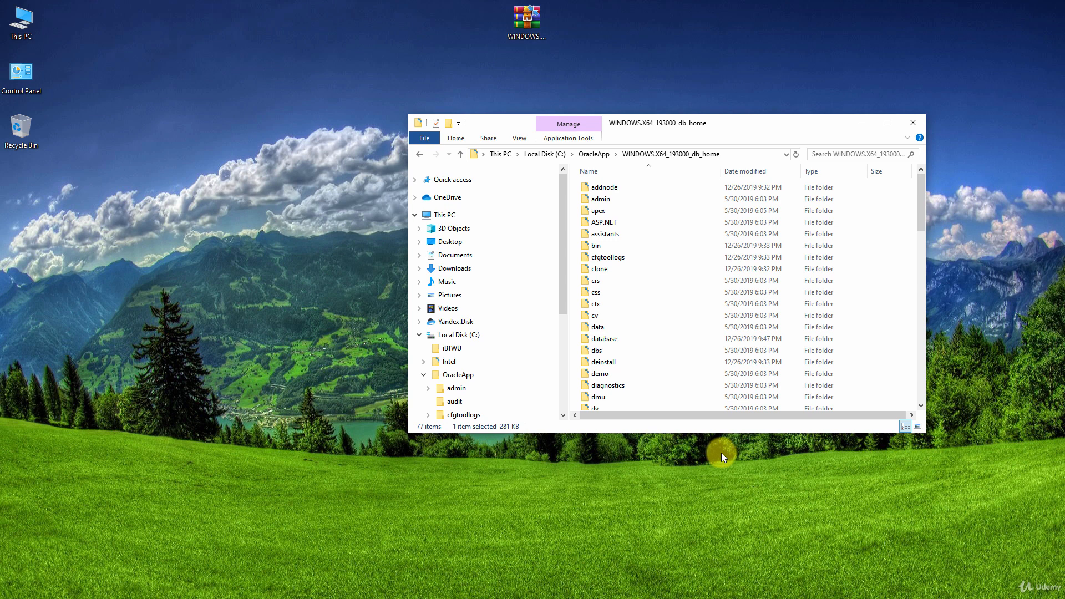
left_click(913, 128)
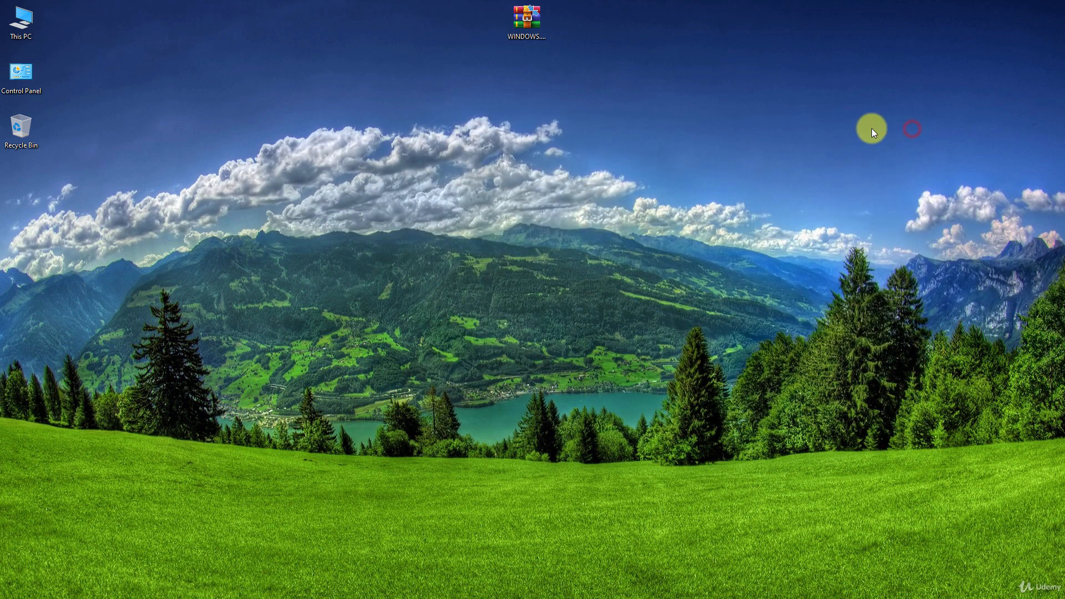